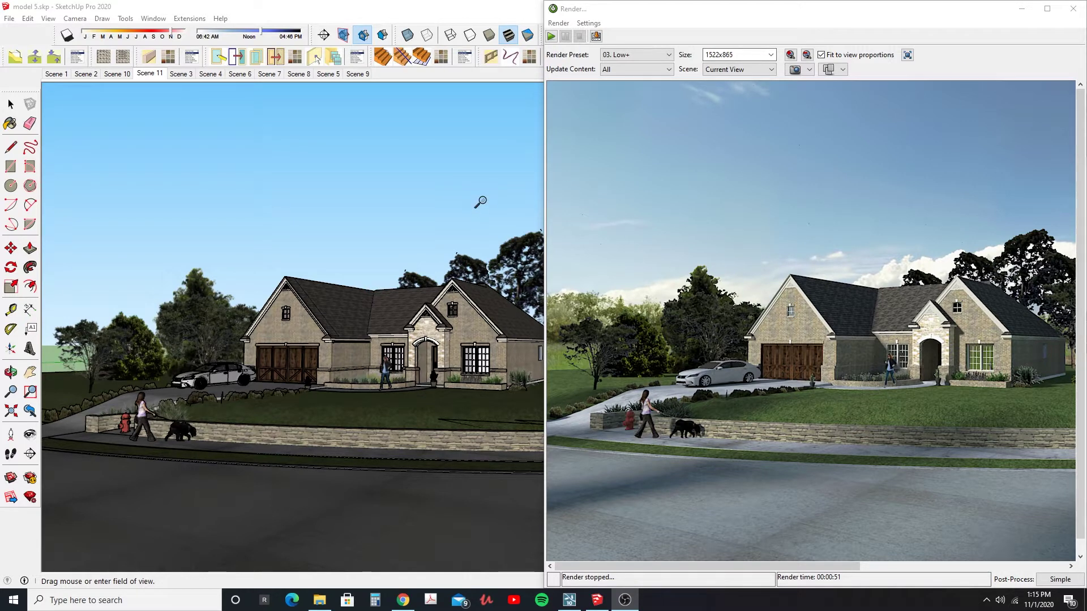
Step: Set the render window aside, open the Twilight Render environment editor and turn on the model's shadows
click(1022, 9)
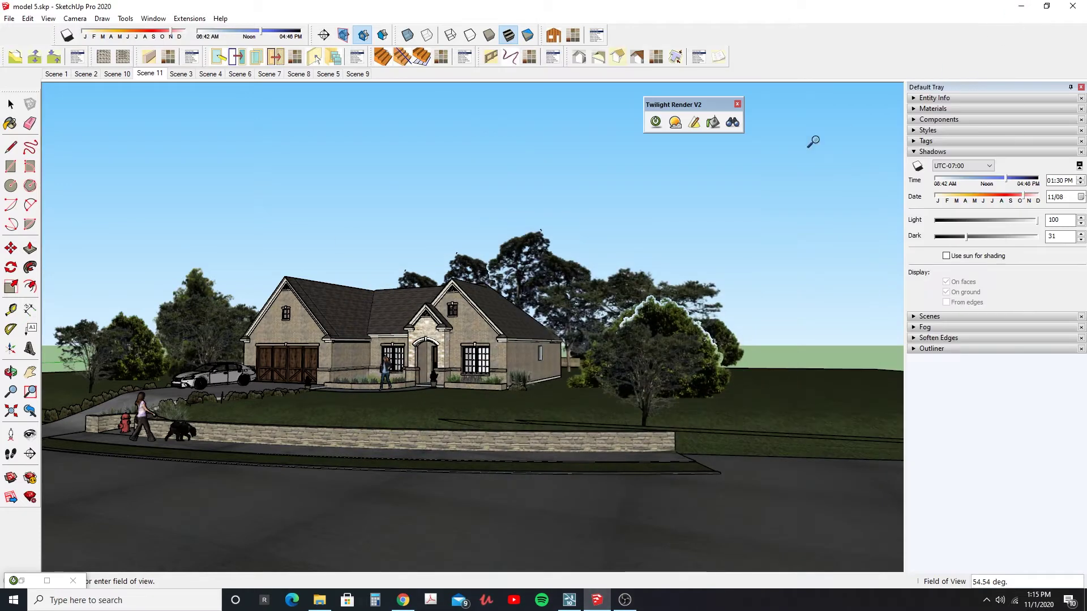
mouse_move(691, 107)
mouse_down()
mouse_move(572, 110)
mouse_move(602, 117)
mouse_move(709, 97)
mouse_up()
click(721, 114)
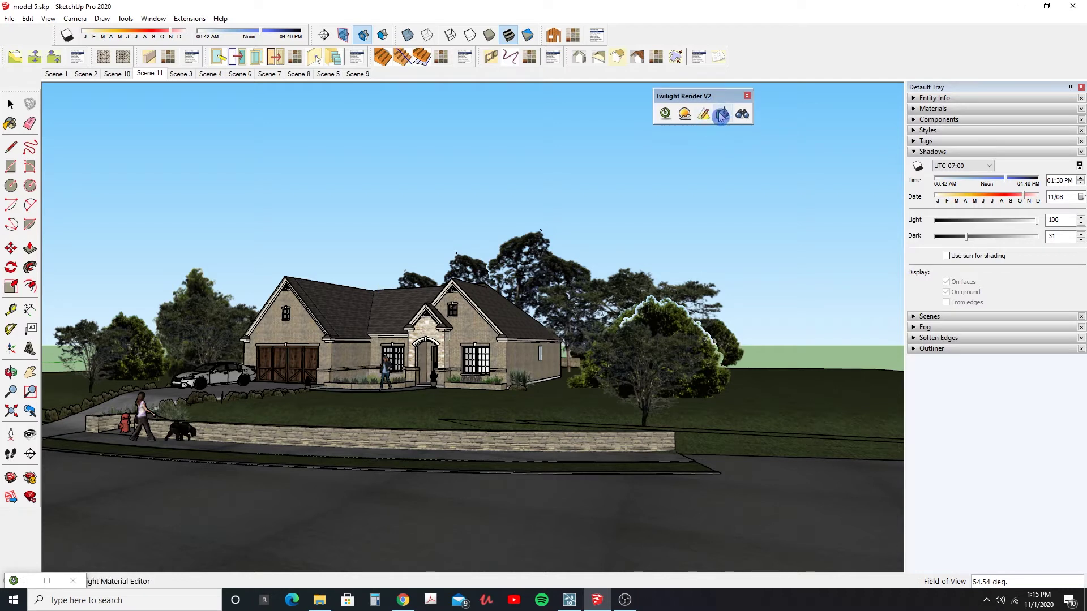
click(685, 116)
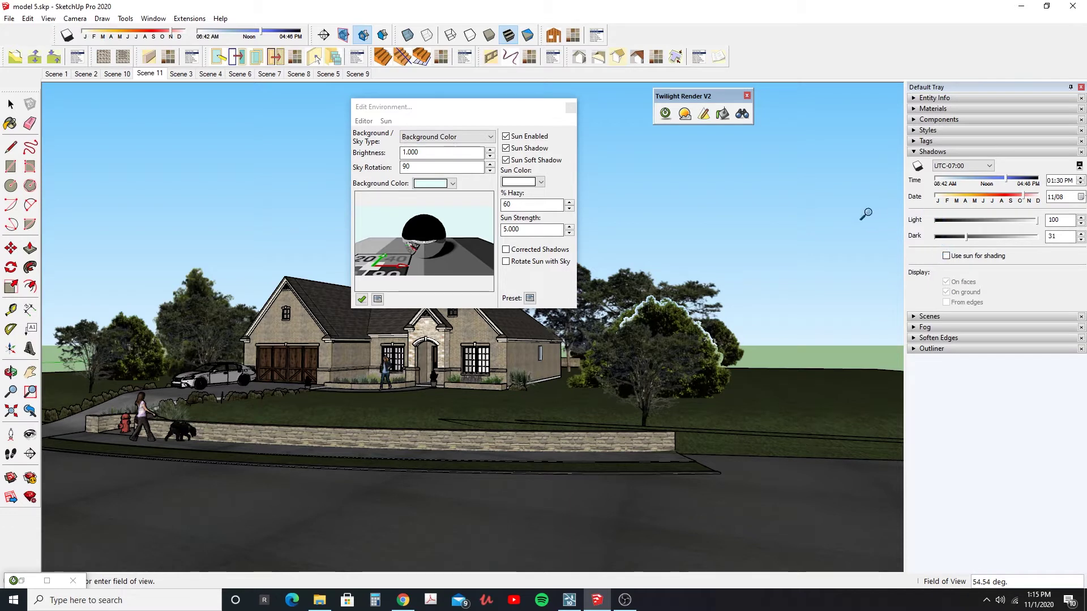
click(919, 170)
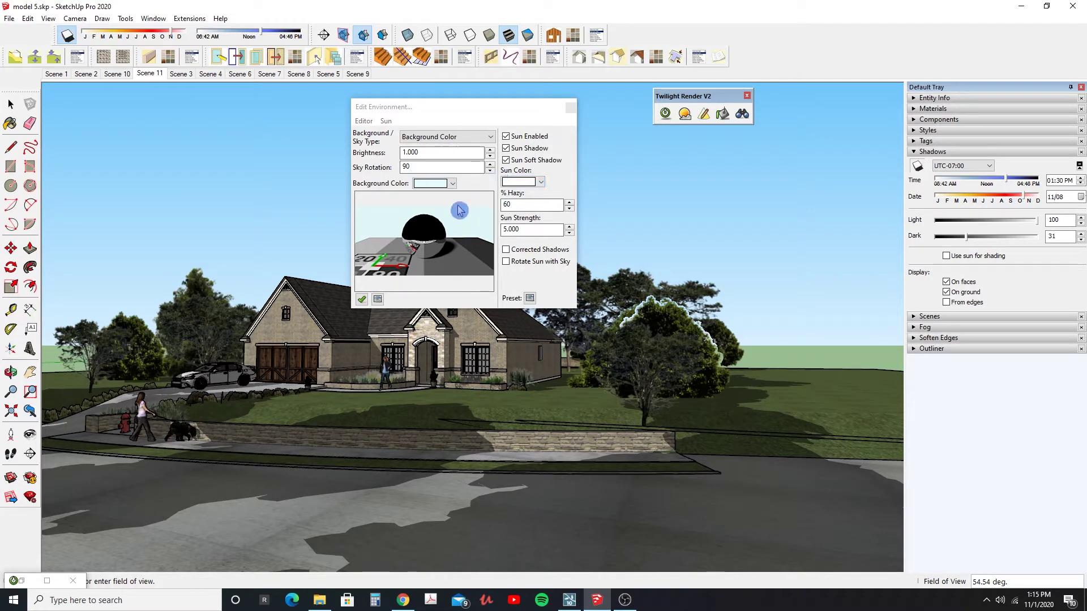
Step: Keep Background Color as the environment's sky type and darken the background color to a grey-blue
click(510, 114)
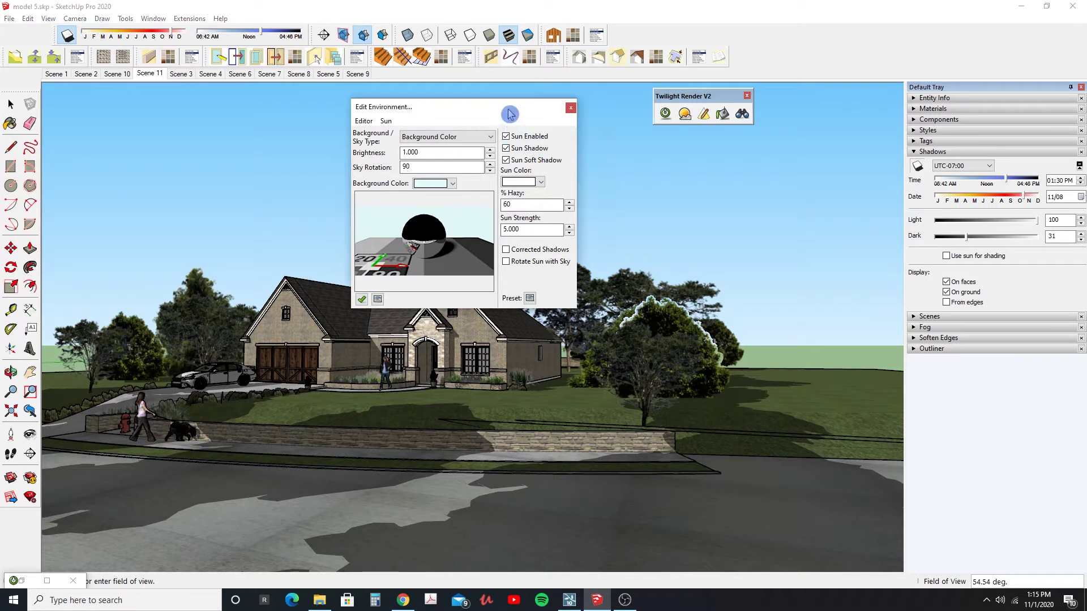
click(491, 142)
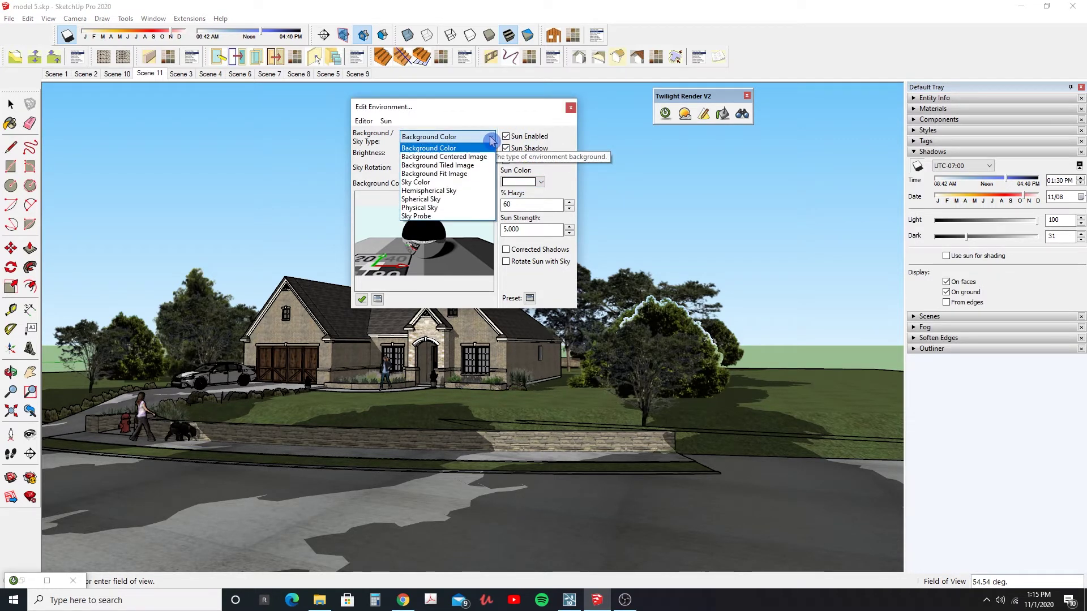
click(448, 148)
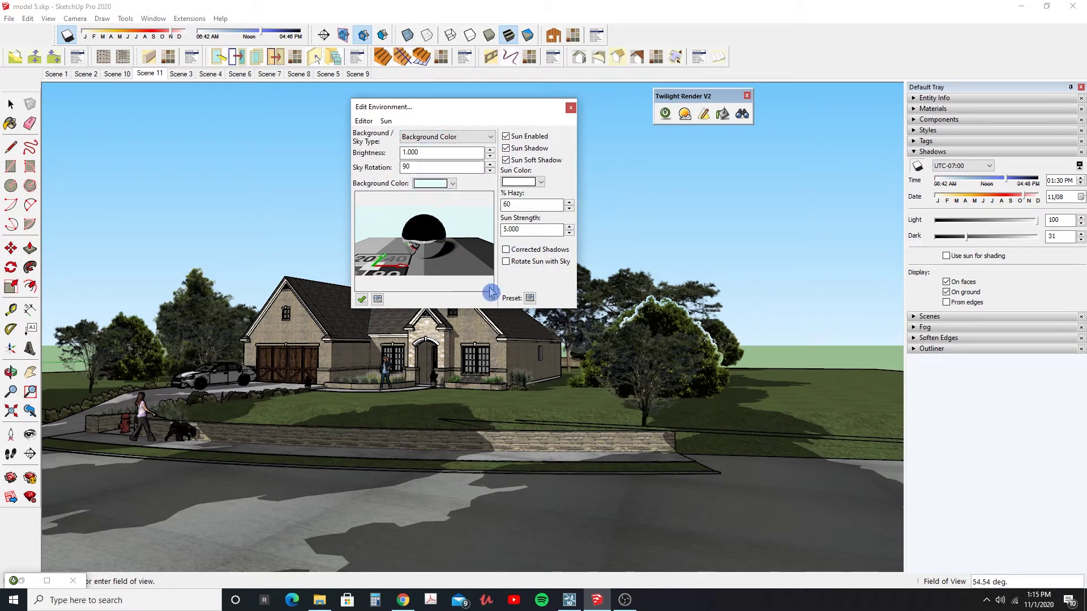
click(452, 184)
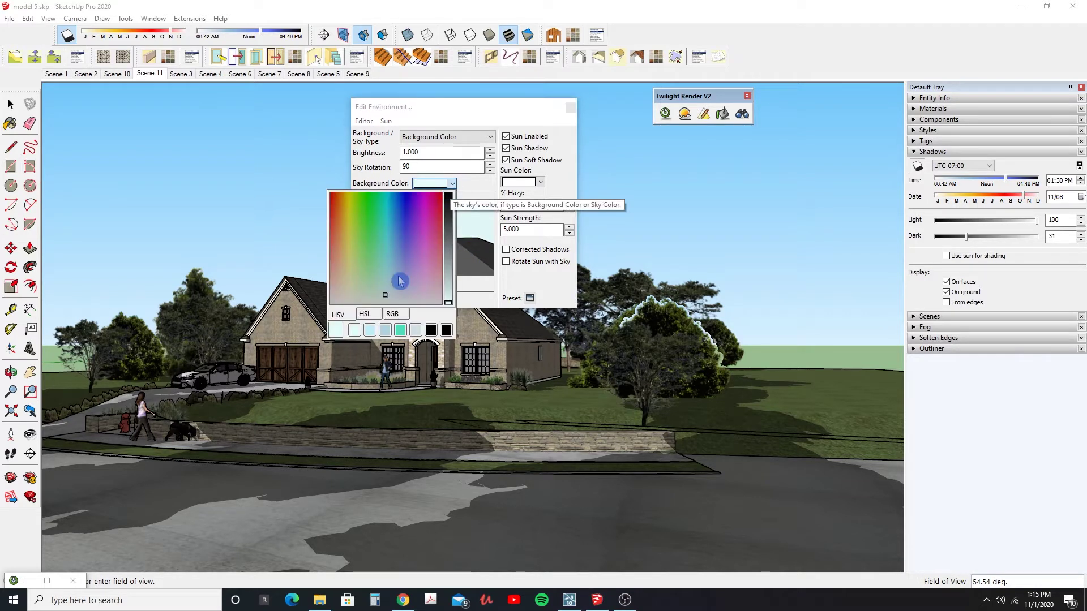
click(490, 193)
click(452, 188)
mouse_move(447, 277)
mouse_down()
mouse_move(448, 291)
mouse_move(448, 274)
mouse_up()
click(516, 184)
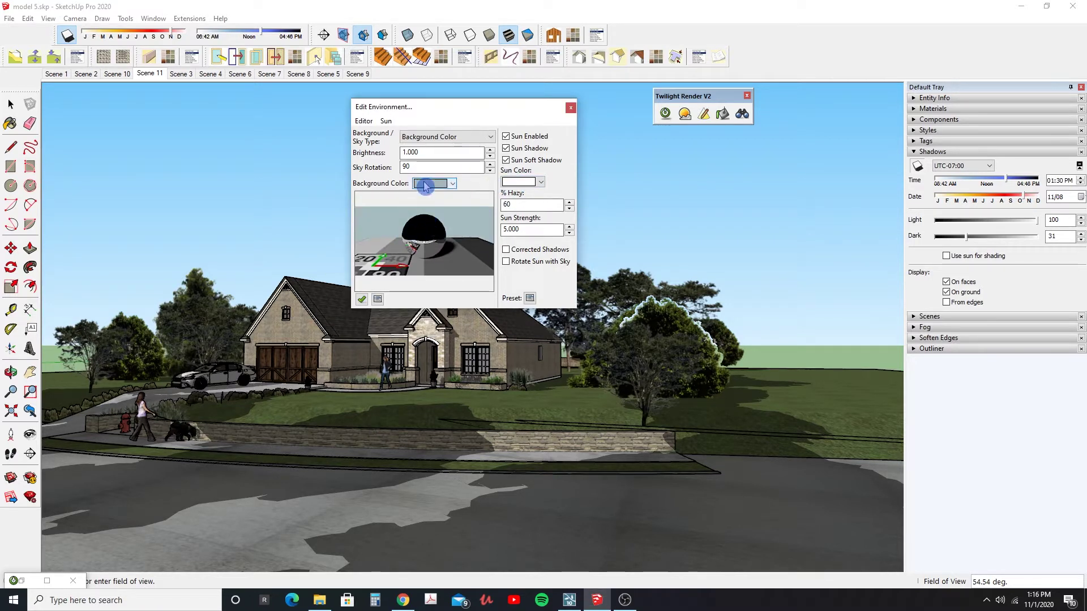
Step: Start a new render without saving the previous one, keeping the environment editor clear of the render window
click(666, 113)
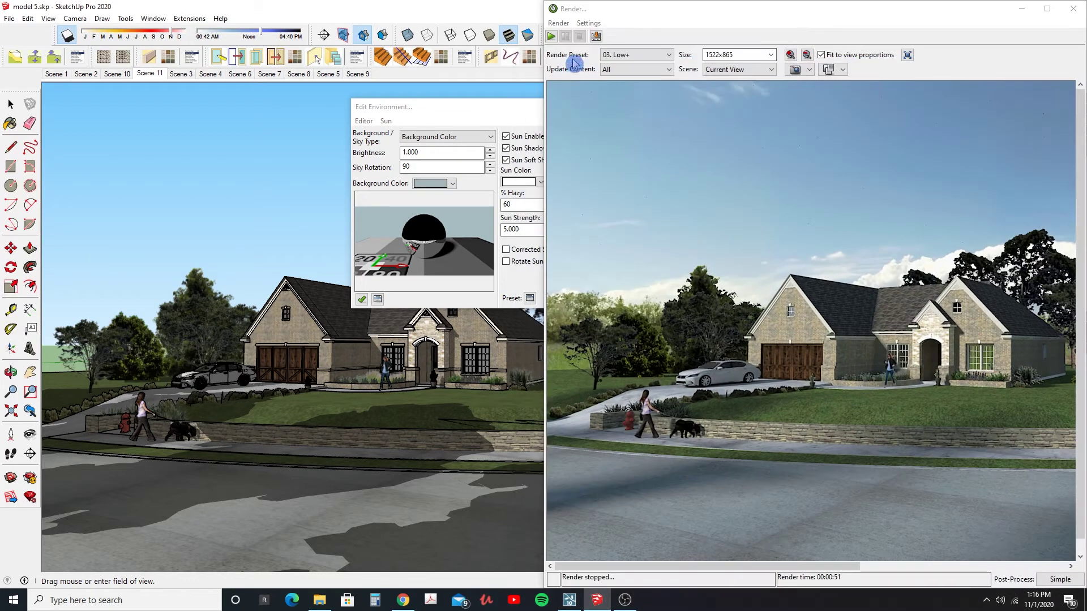
click(551, 36)
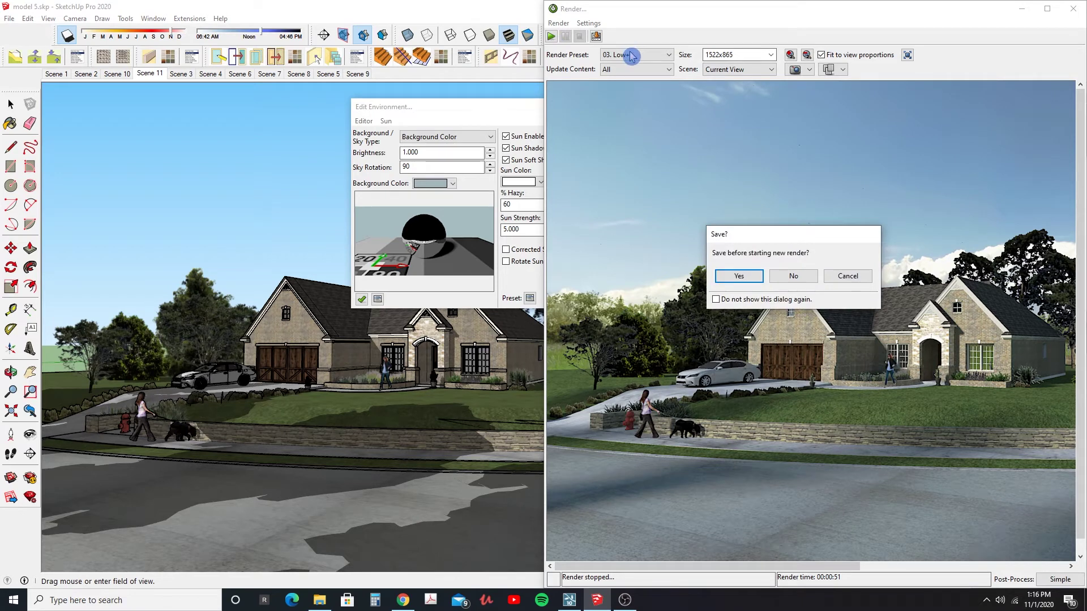
click(793, 278)
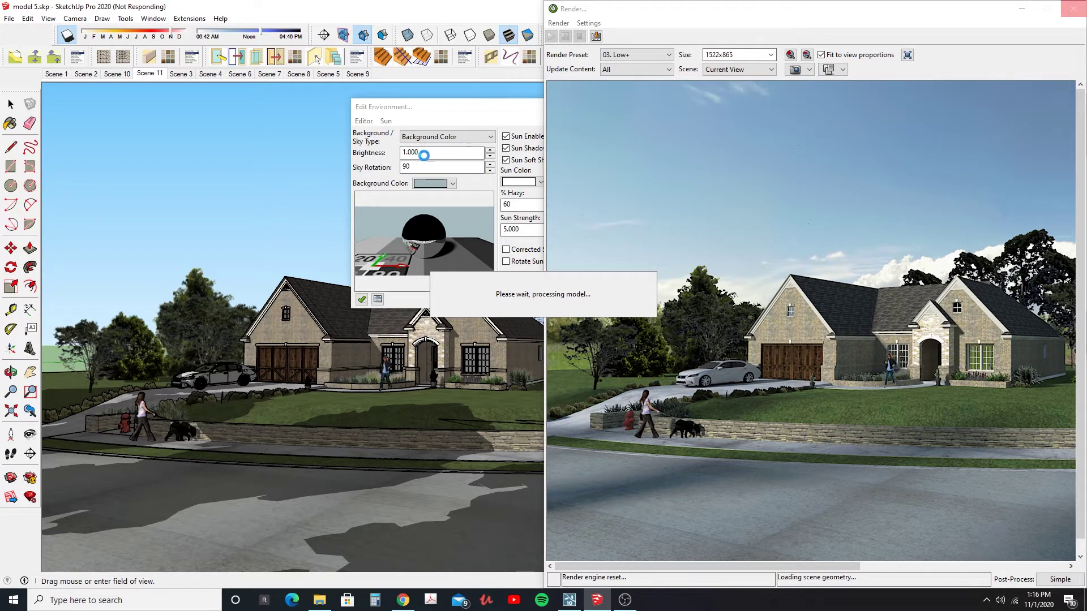
drag(470, 112, 359, 99)
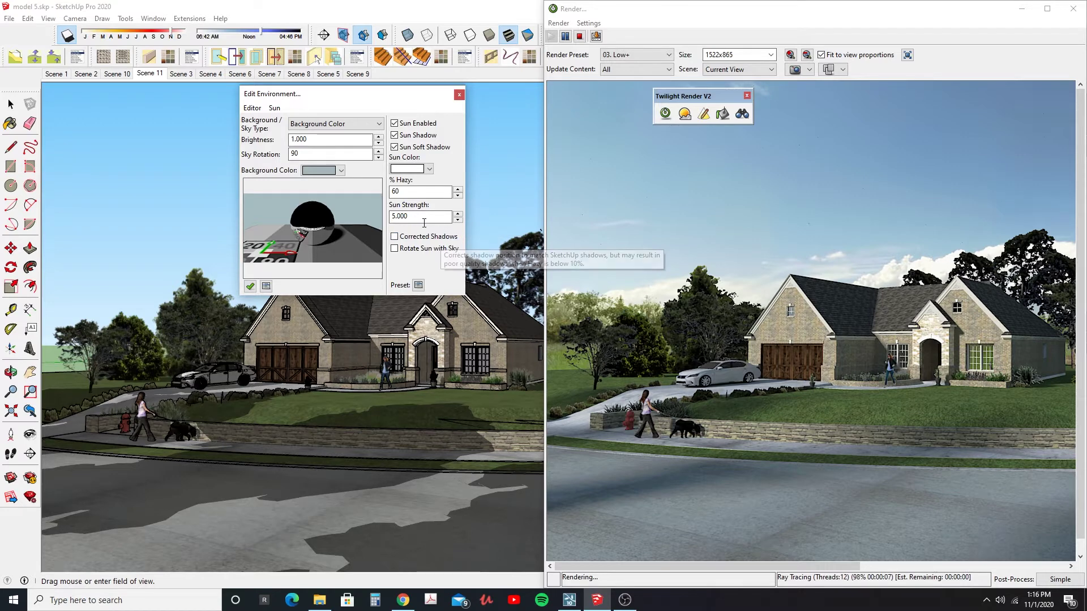
click(436, 270)
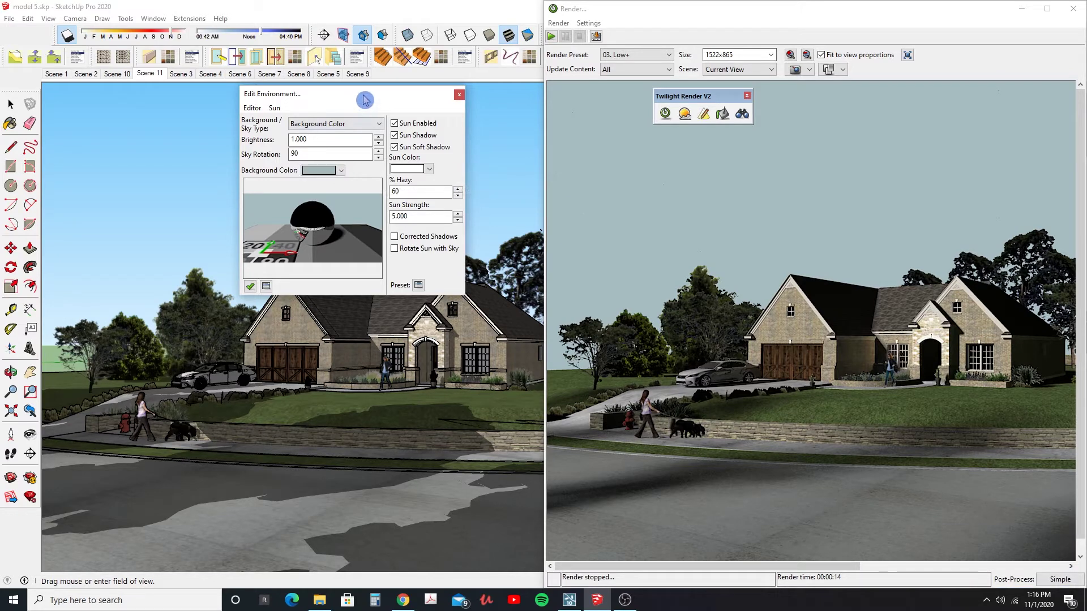
Step: Lighten the environment's background color to a pale blue and set the brightness to 1.5
click(341, 171)
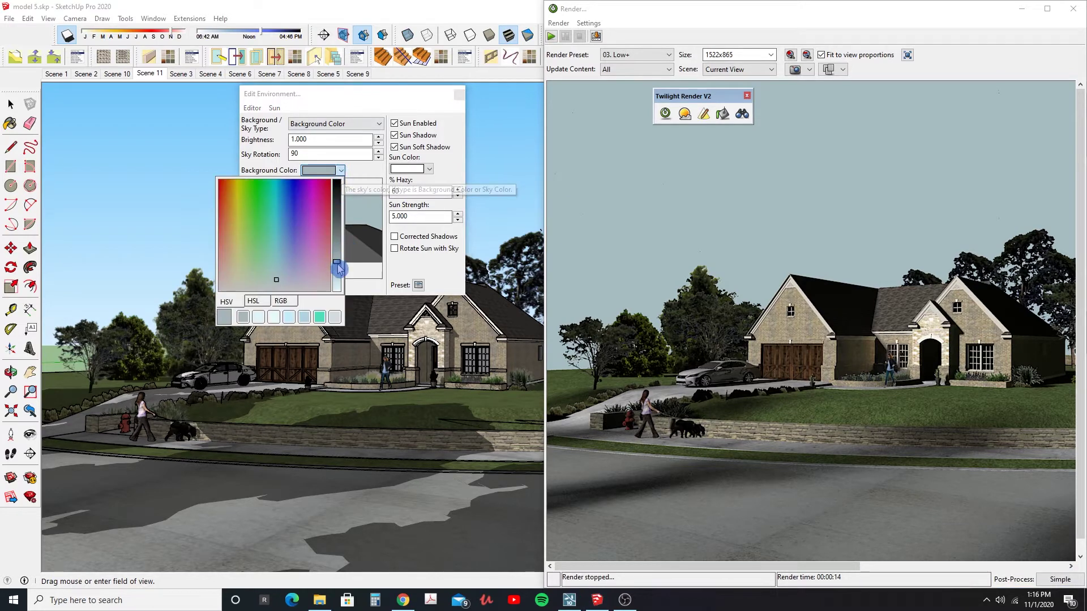
click(371, 175)
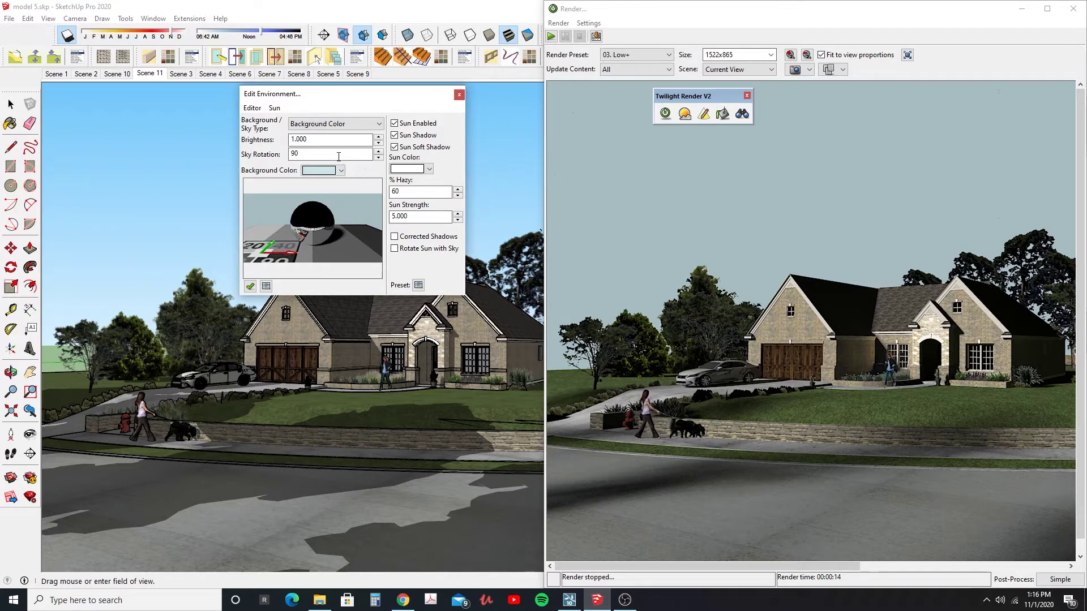
drag(340, 139, 286, 139)
text(1.5)
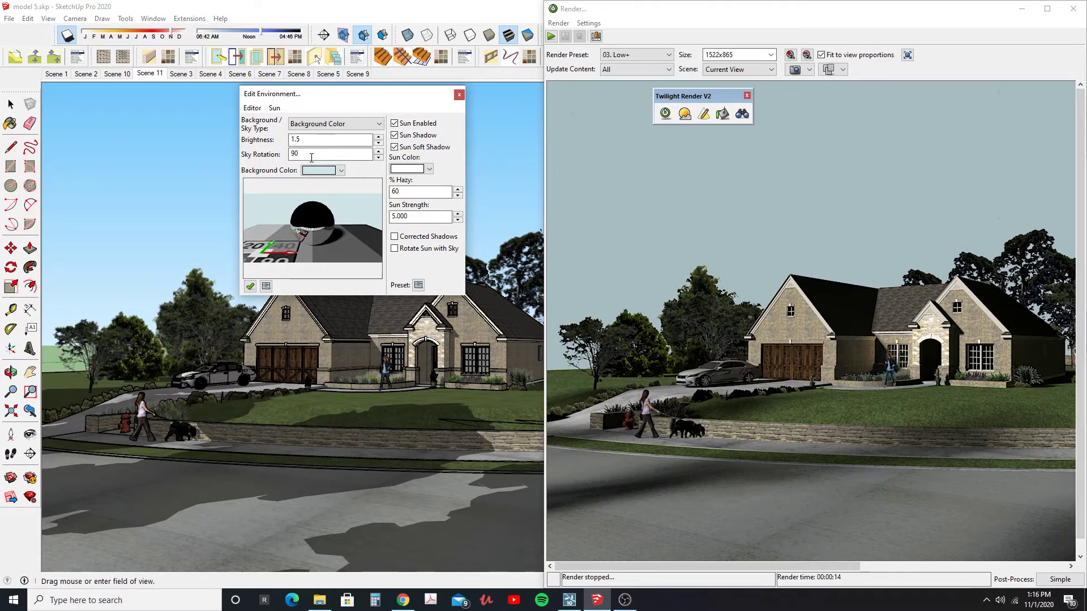
Step: Set the environment's sun strength to 8
drag(412, 217, 376, 216)
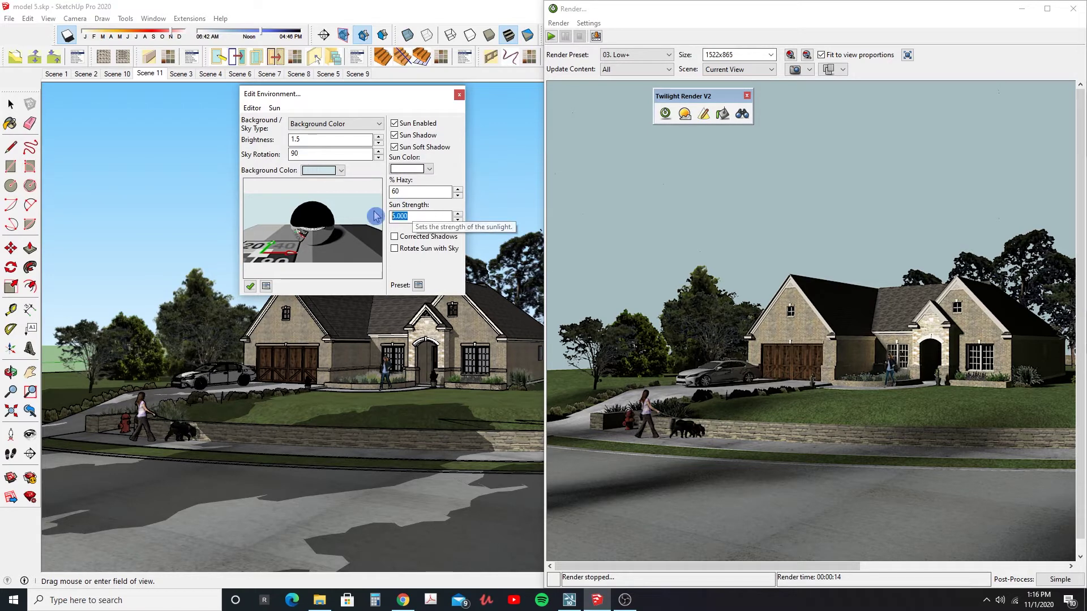
text(8)
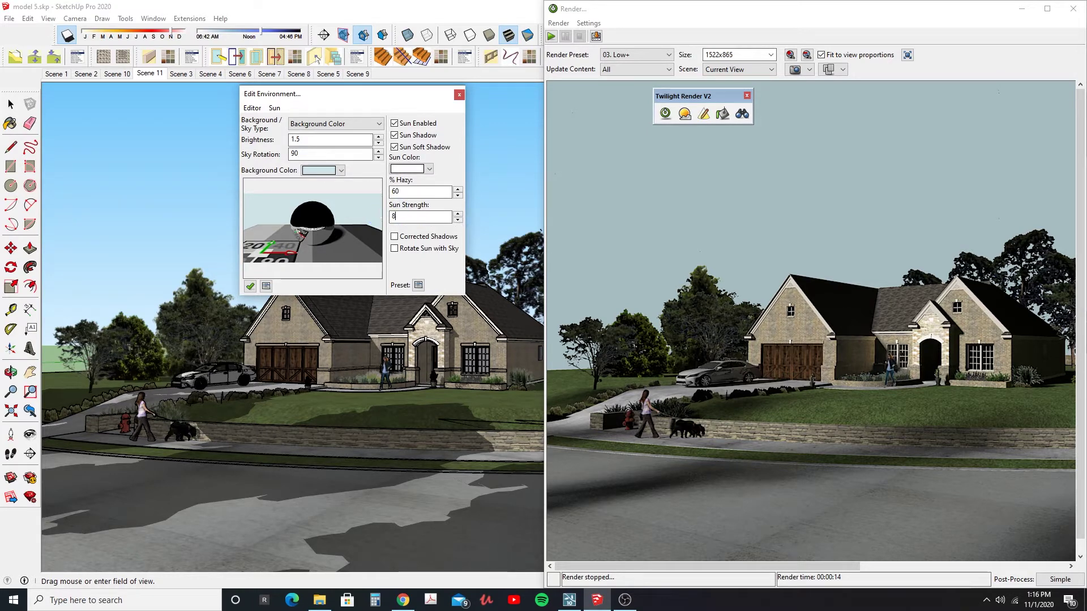
click(419, 192)
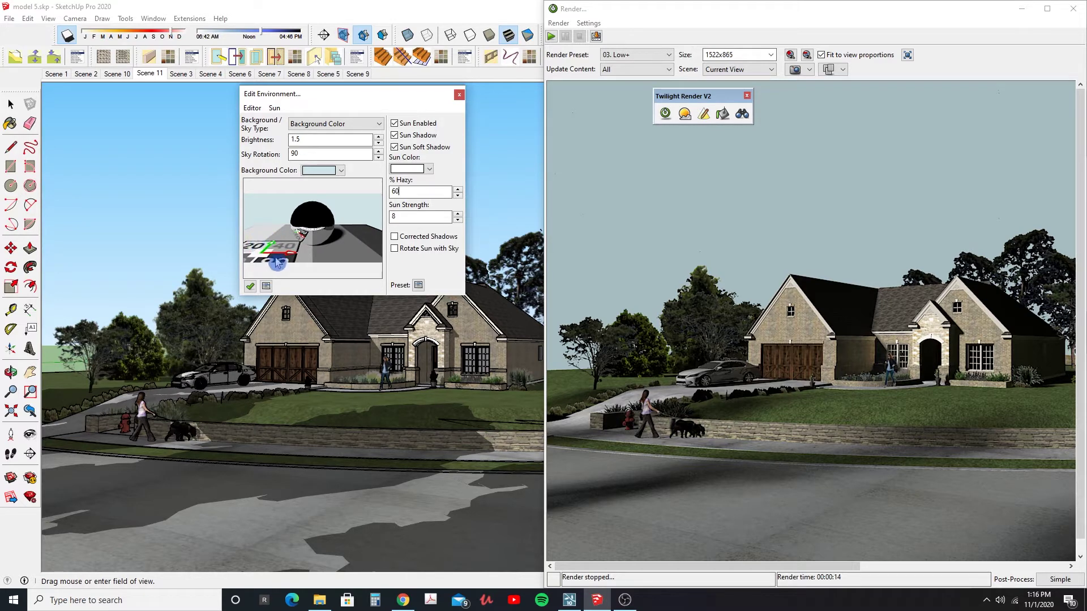
Step: Render the current view again with the changed environment settings, without saving the previous image
click(665, 114)
click(665, 113)
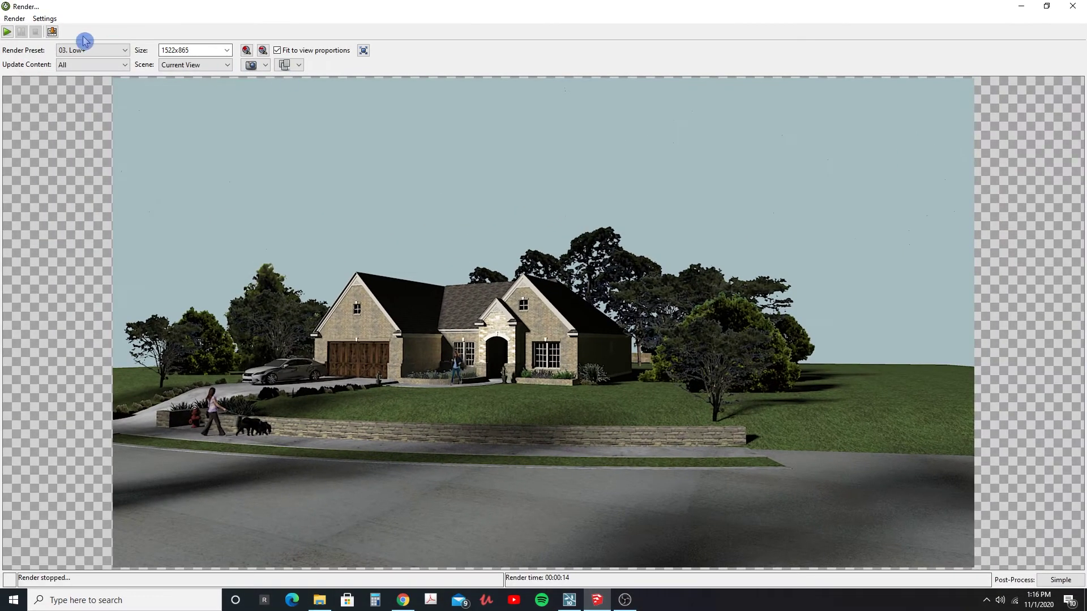
click(8, 32)
click(517, 274)
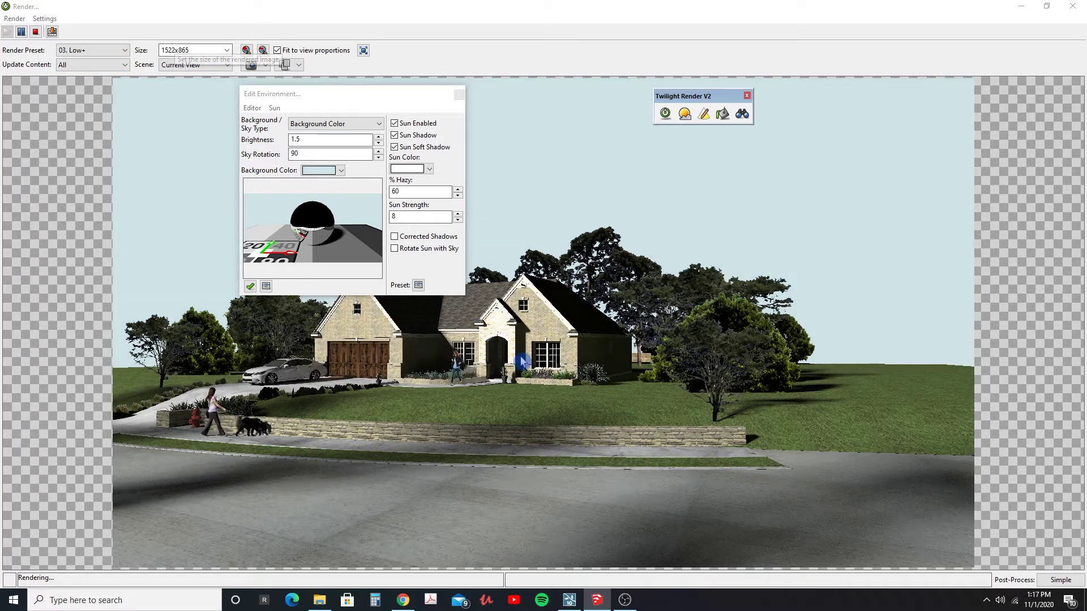
click(650, 424)
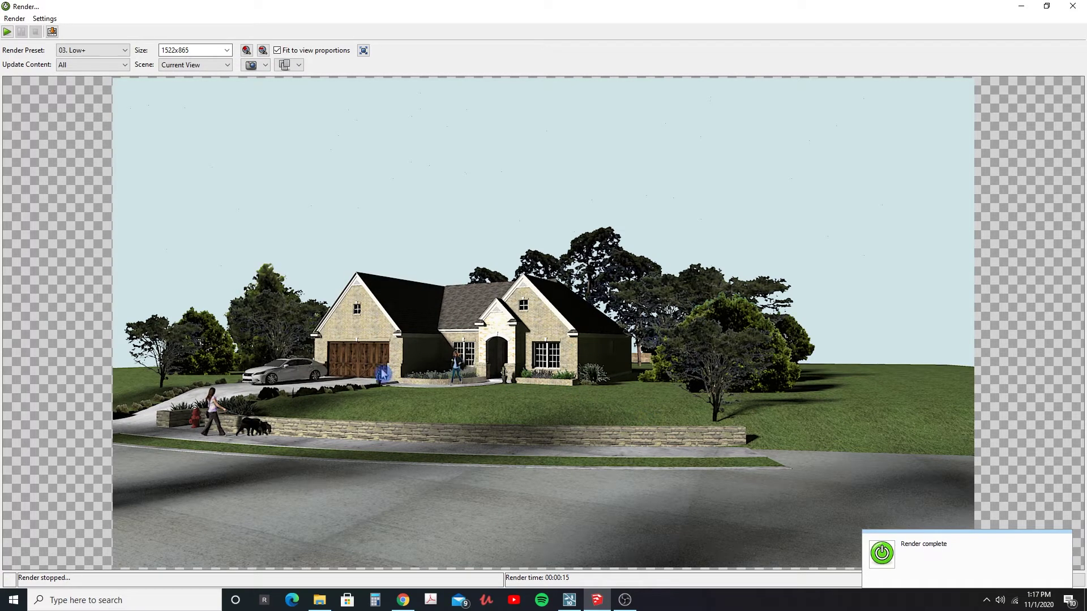
Step: Restore the render window from full screen and stretch it to nearly full height beside the model view
drag(455, 13, 1082, 10)
drag(832, 9, 906, 7)
drag(1083, 7, 1084, 2)
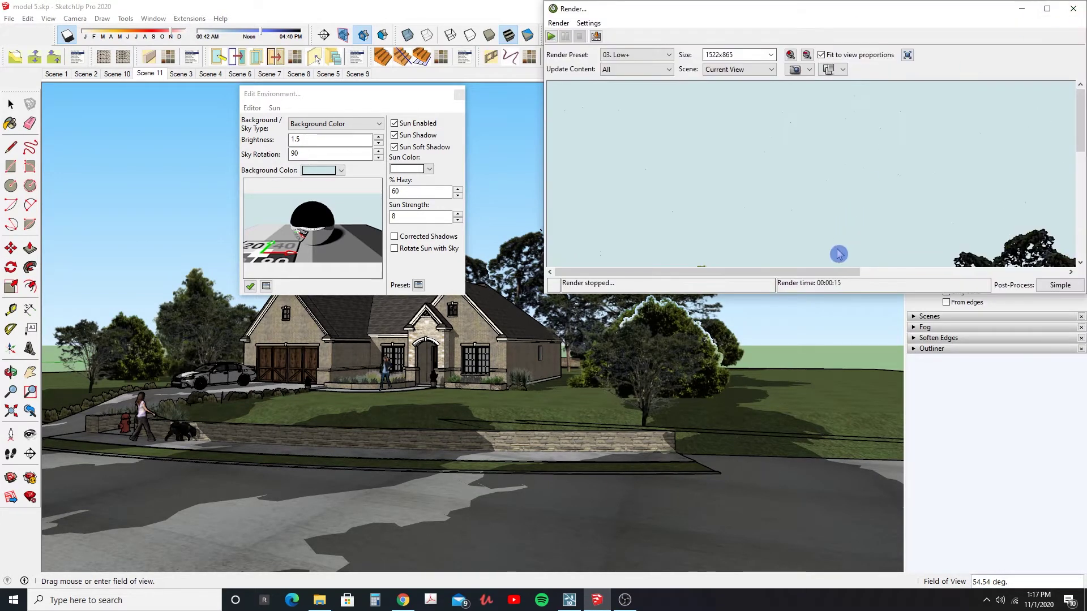
drag(834, 294, 855, 579)
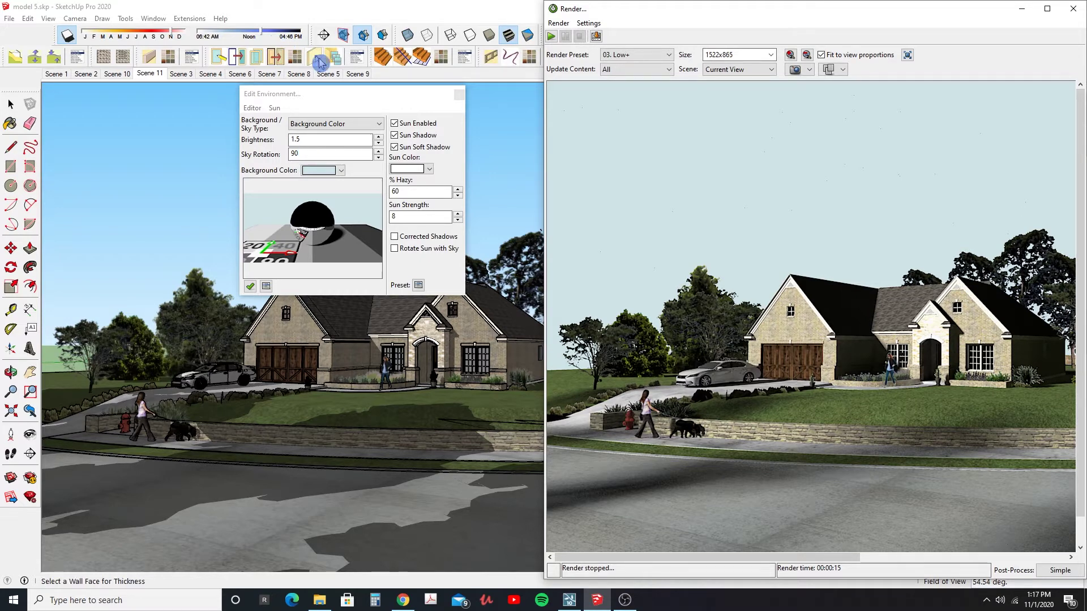
Step: Switch the sky type to Background Centered Image and set its brightness to .75
click(377, 124)
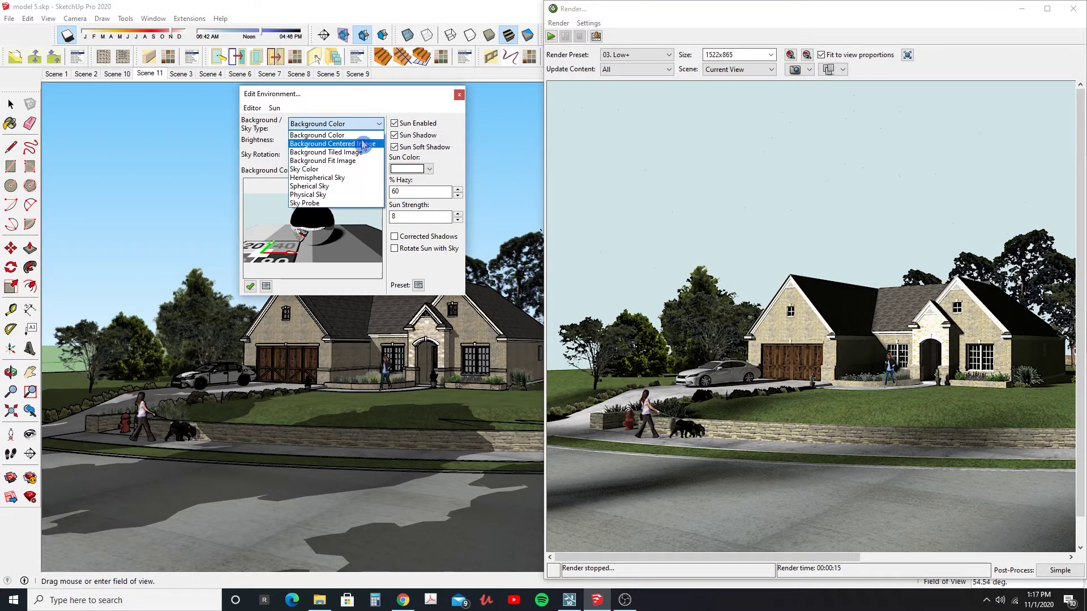
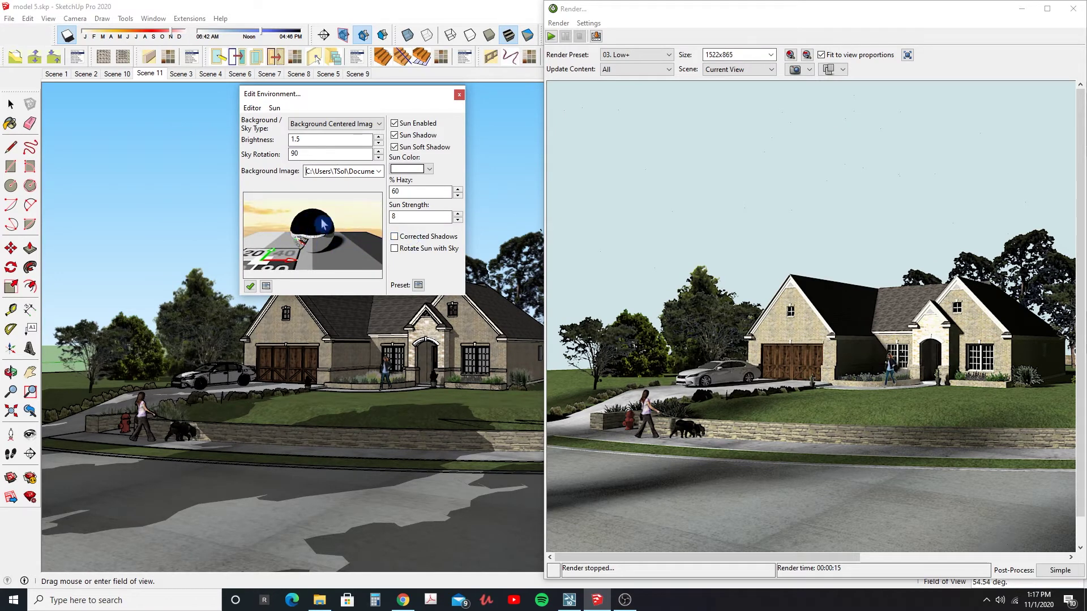
double_click(316, 142)
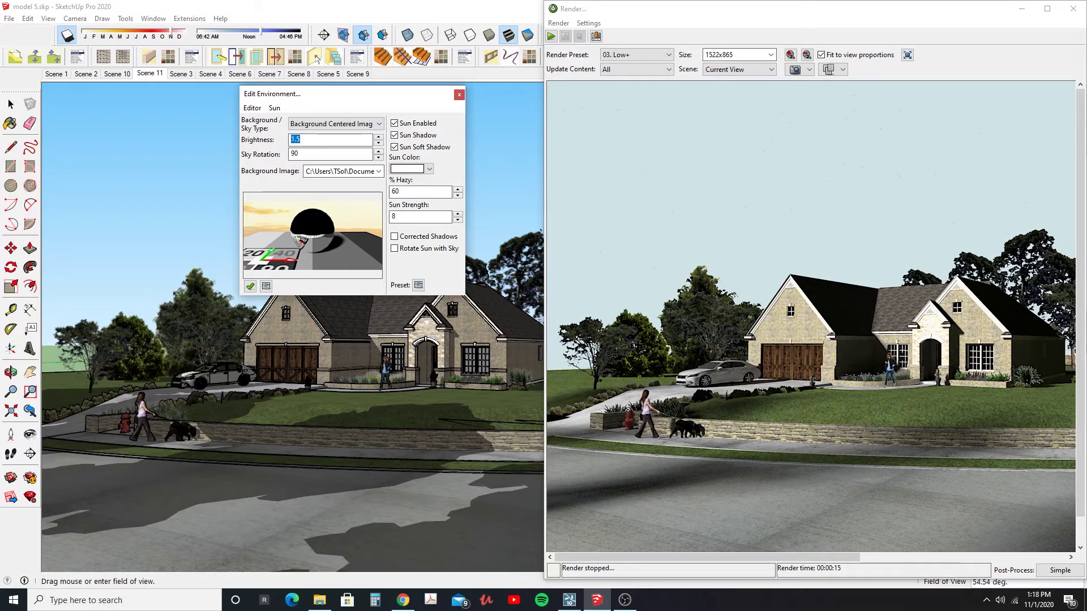
click(300, 157)
double_click(317, 139)
key(BackSpace)
key(BackSpace)
click(329, 154)
double_click(328, 140)
text(.)
click(318, 152)
double_click(317, 140)
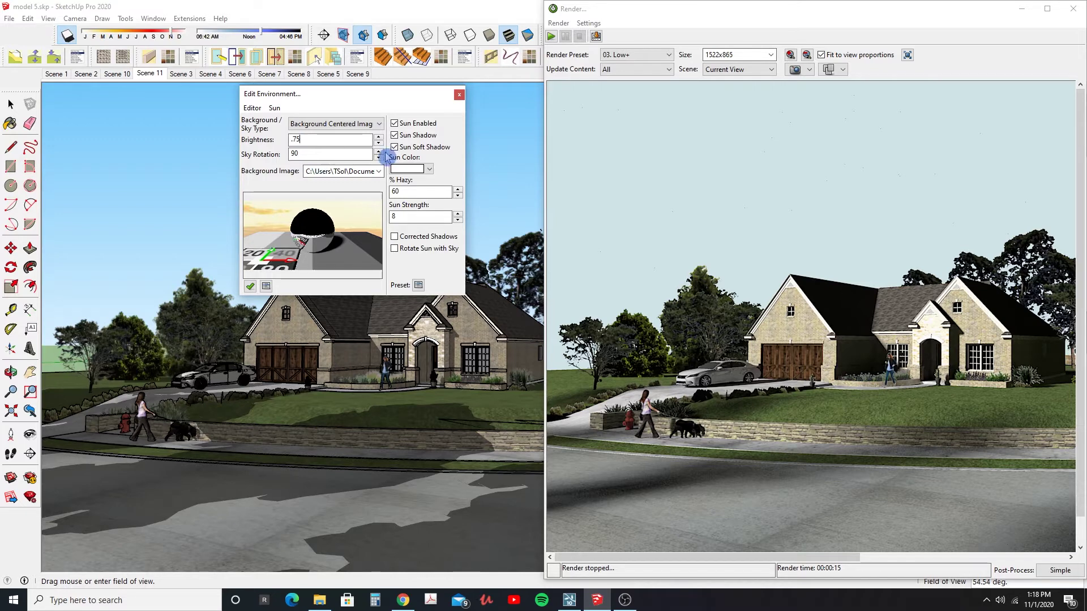
Step: Set the sun strength to 5 and render the view again without saving the previous image
double_click(396, 217)
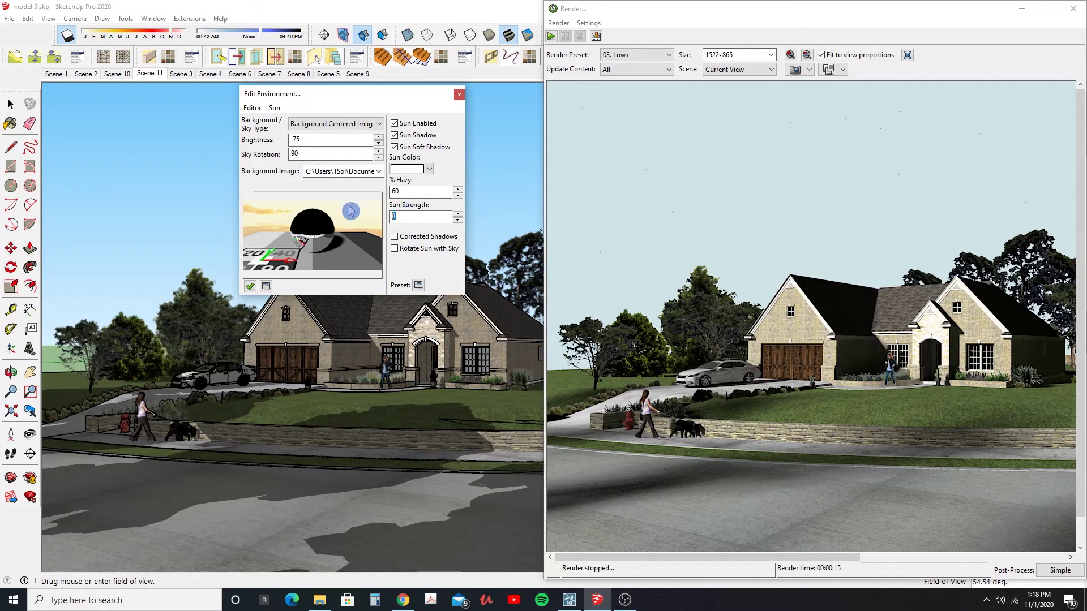
text(5)
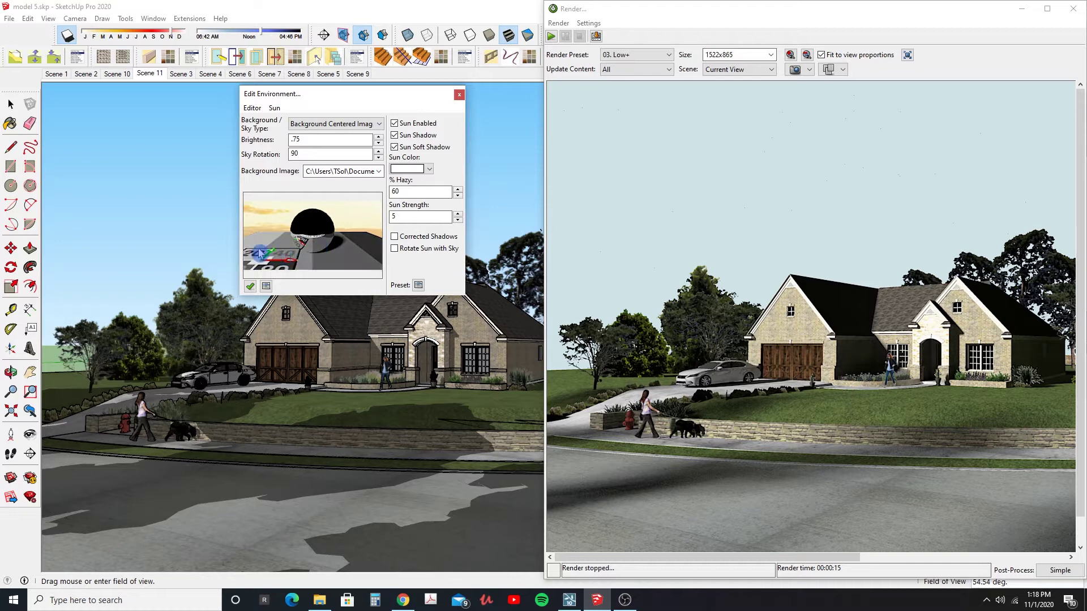
click(552, 39)
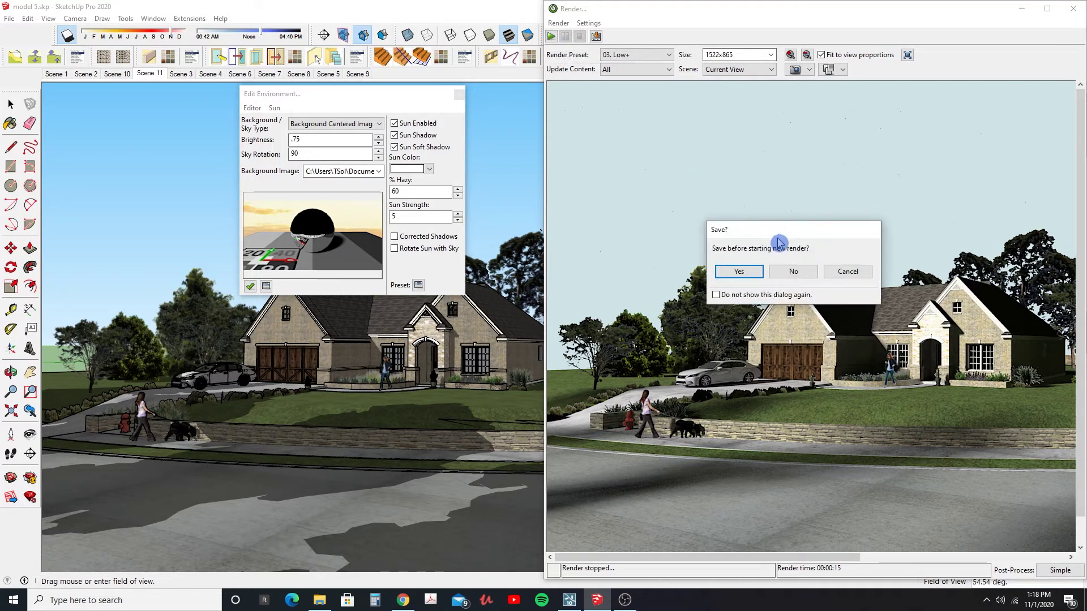
click(793, 273)
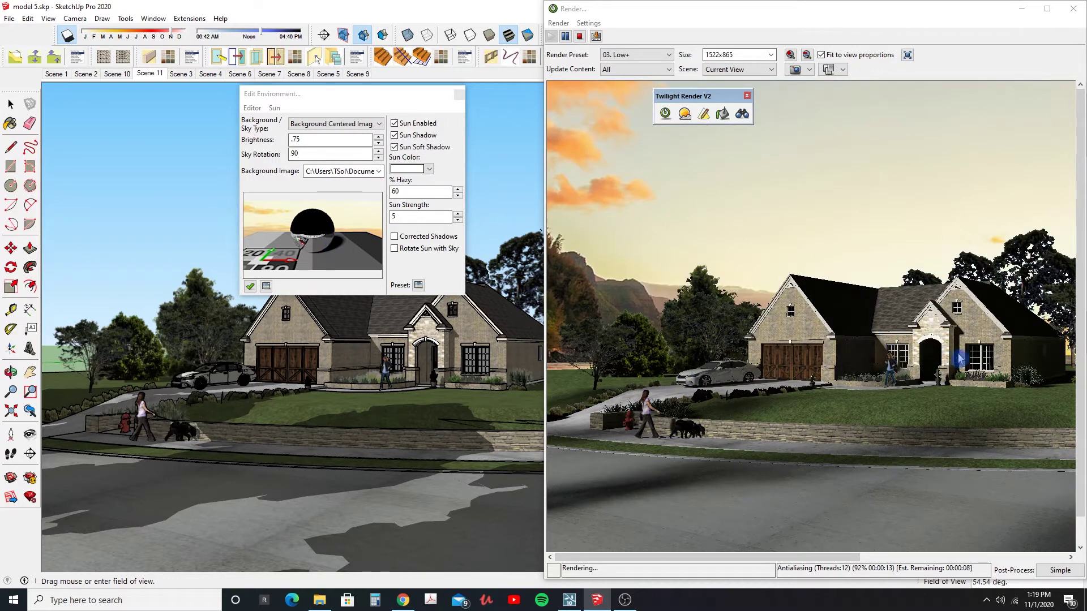
click(979, 359)
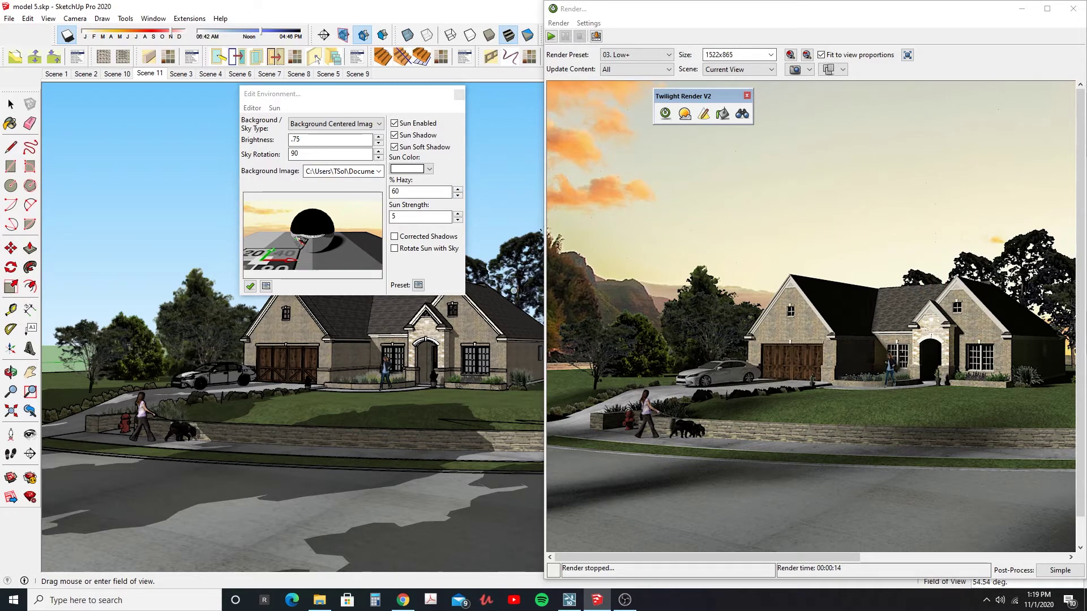
Step: Preview the Background Tiled Image sky type, and settle on Background Fit Image as the environment background
click(377, 124)
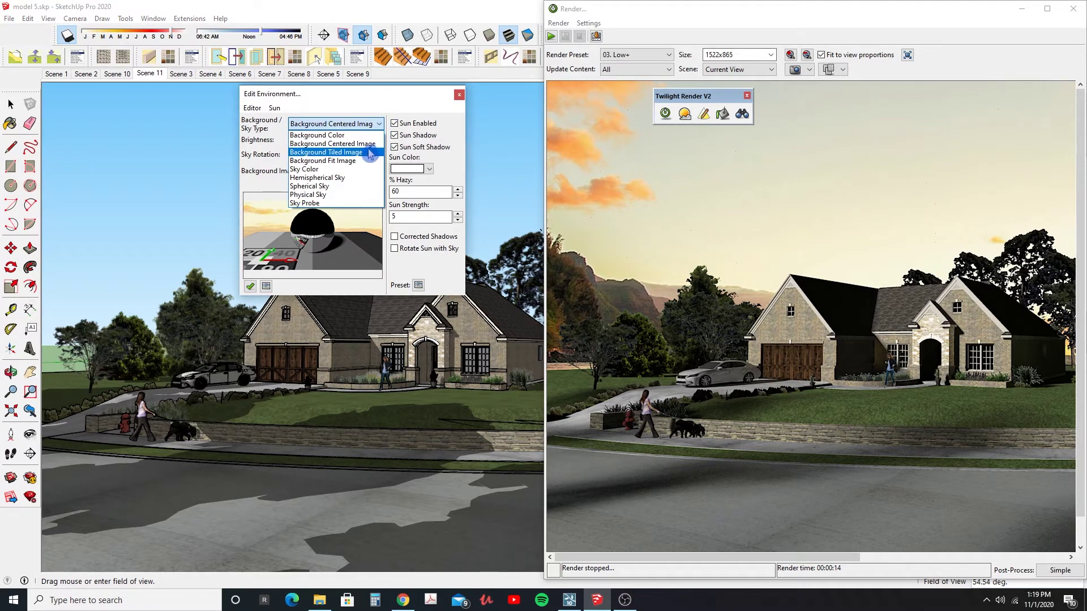
click(370, 153)
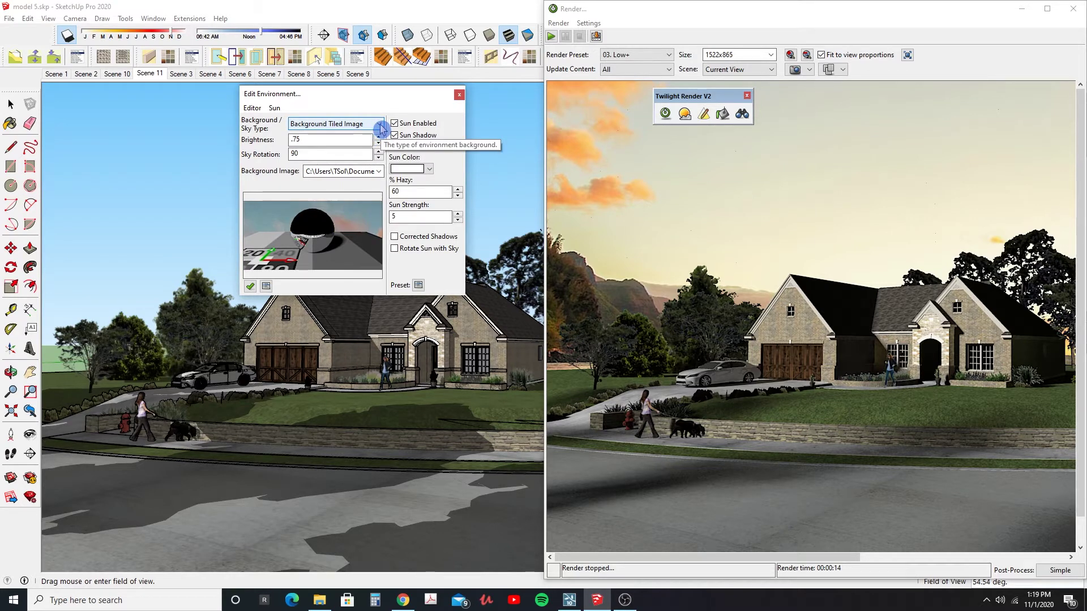
click(380, 128)
click(366, 163)
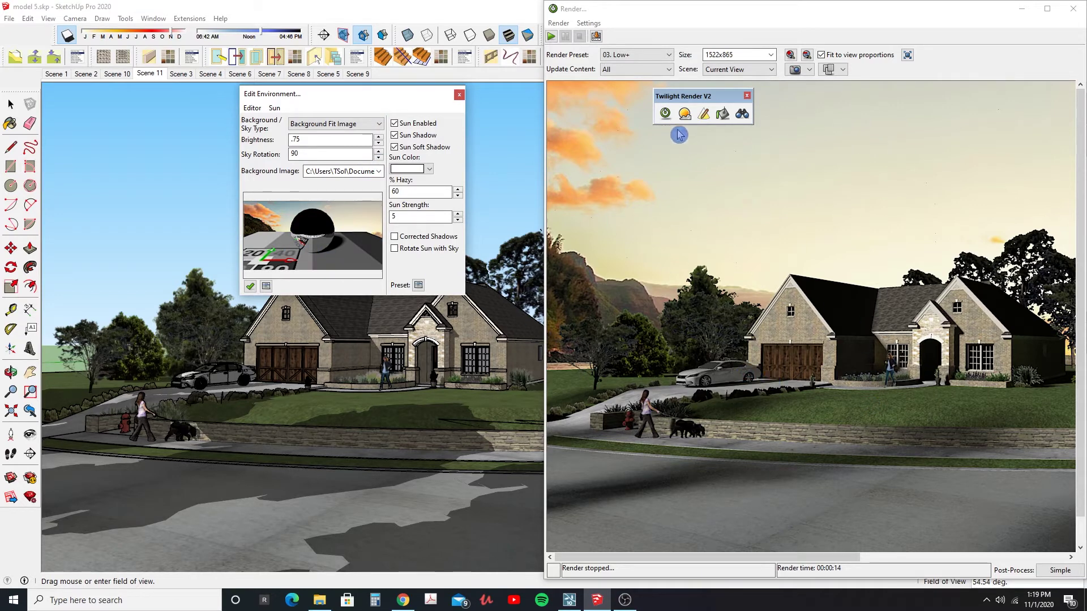
Step: Render the view with the fitted background image and stretch the render window to nearly full height
click(667, 114)
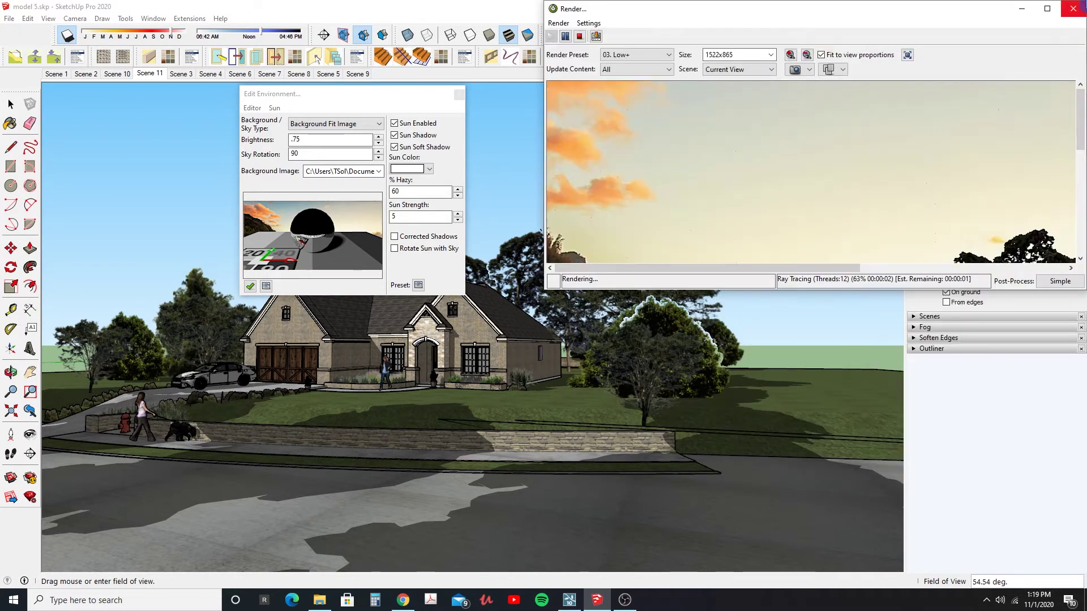
double_click(816, 290)
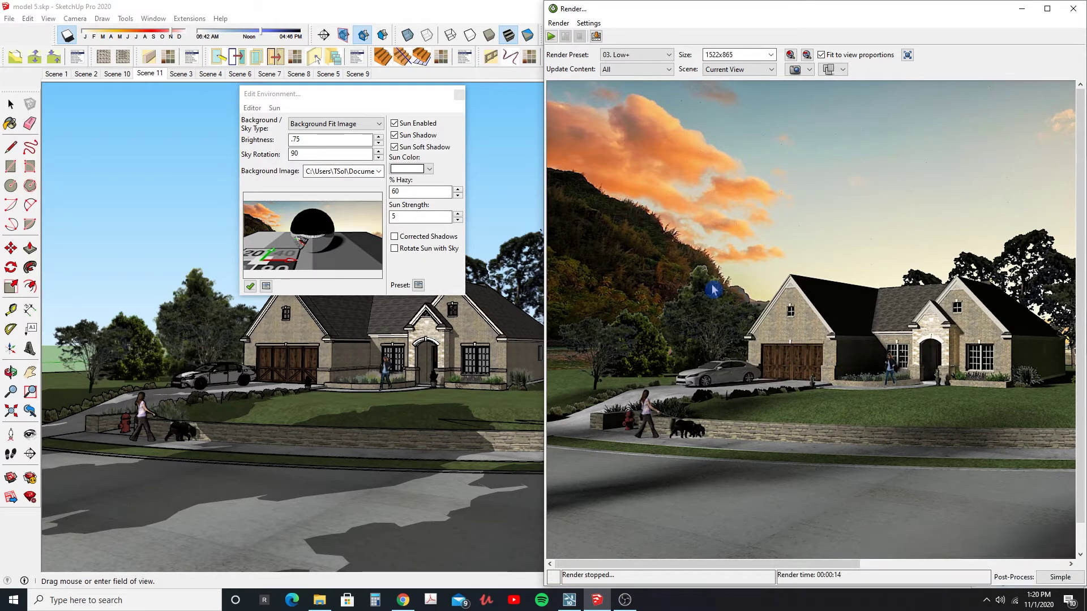
Step: Switch the sky type to Sky Color with a brightness of 1, and view the background color choices without picking a new one
click(379, 131)
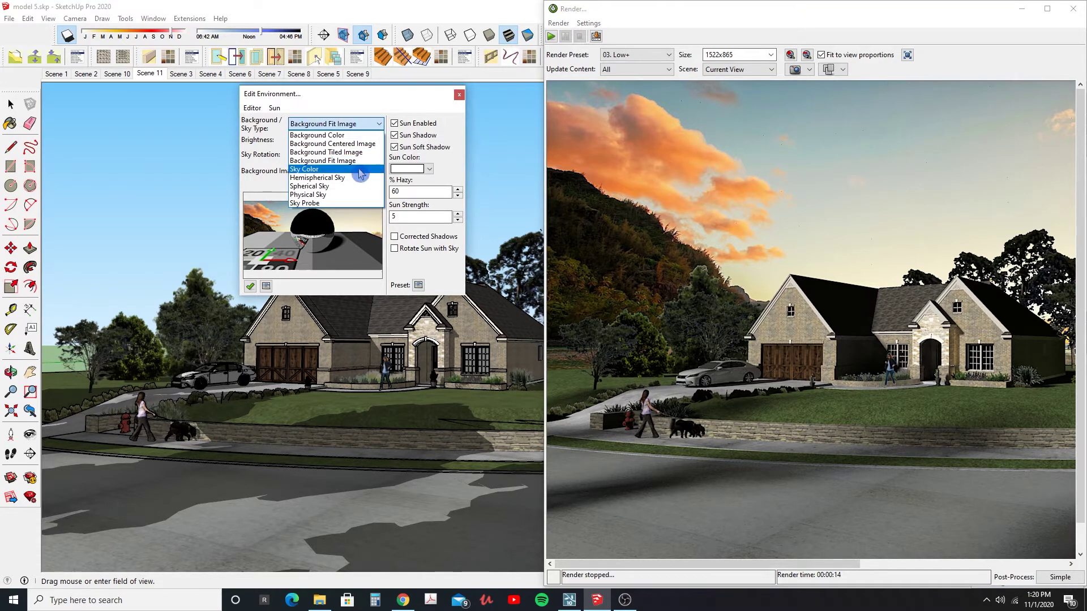
click(359, 170)
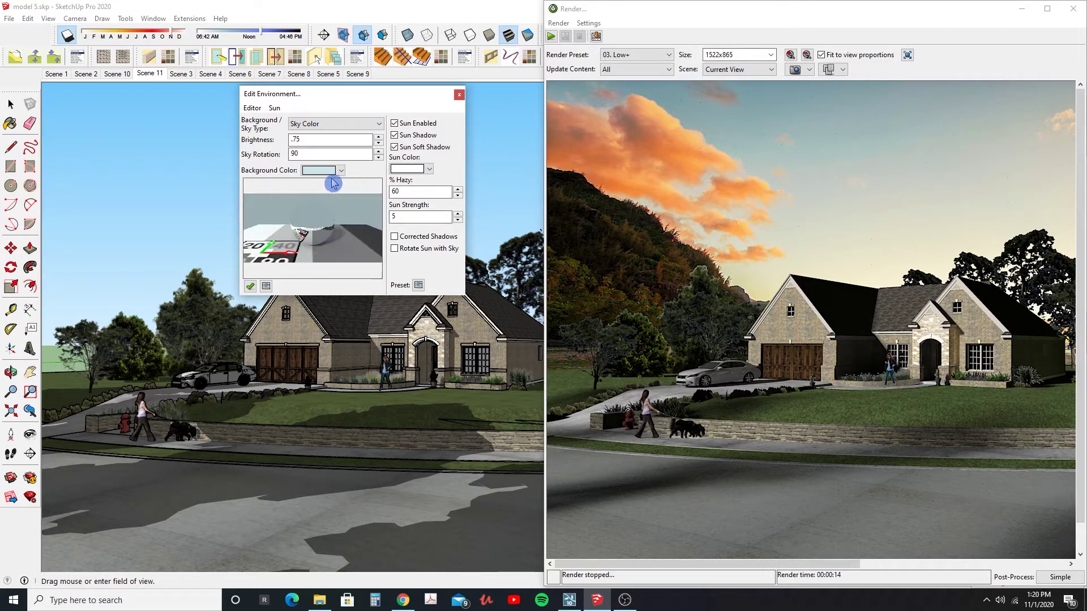
drag(306, 139, 268, 141)
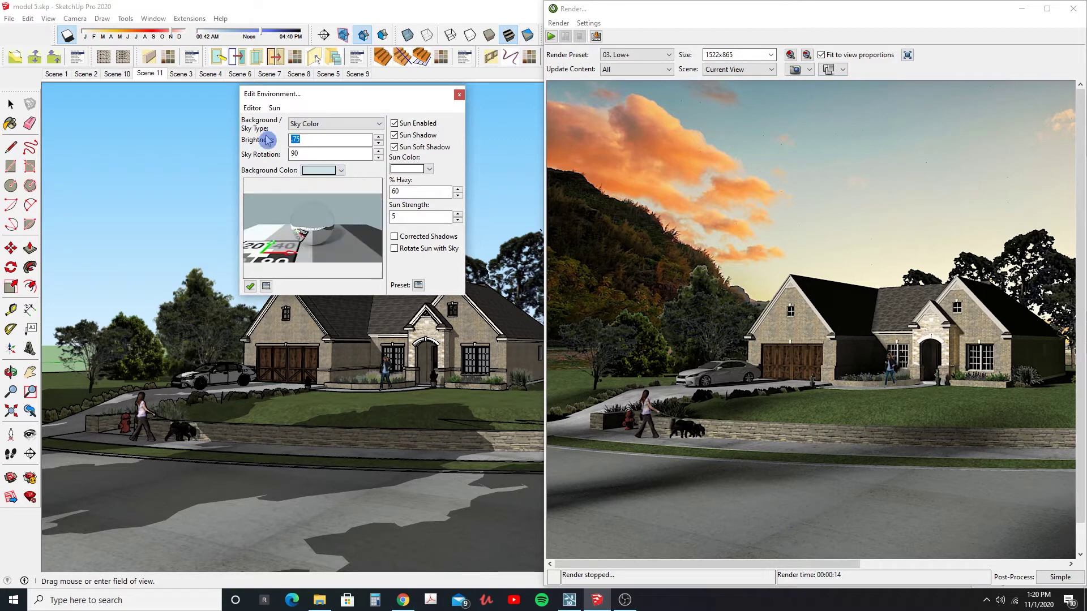
text(1)
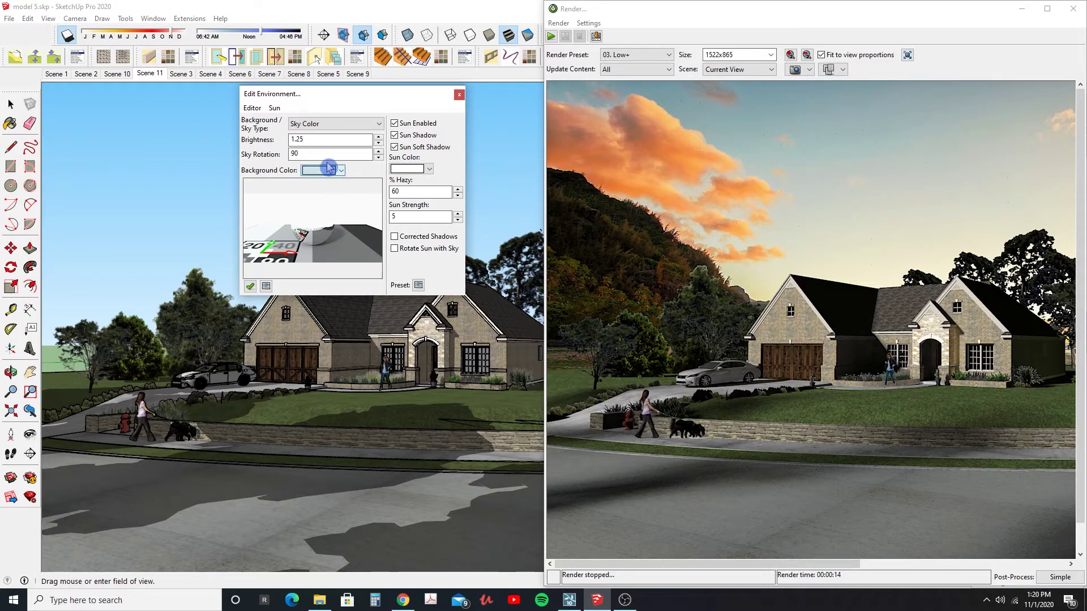
drag(308, 139, 237, 127)
click(342, 171)
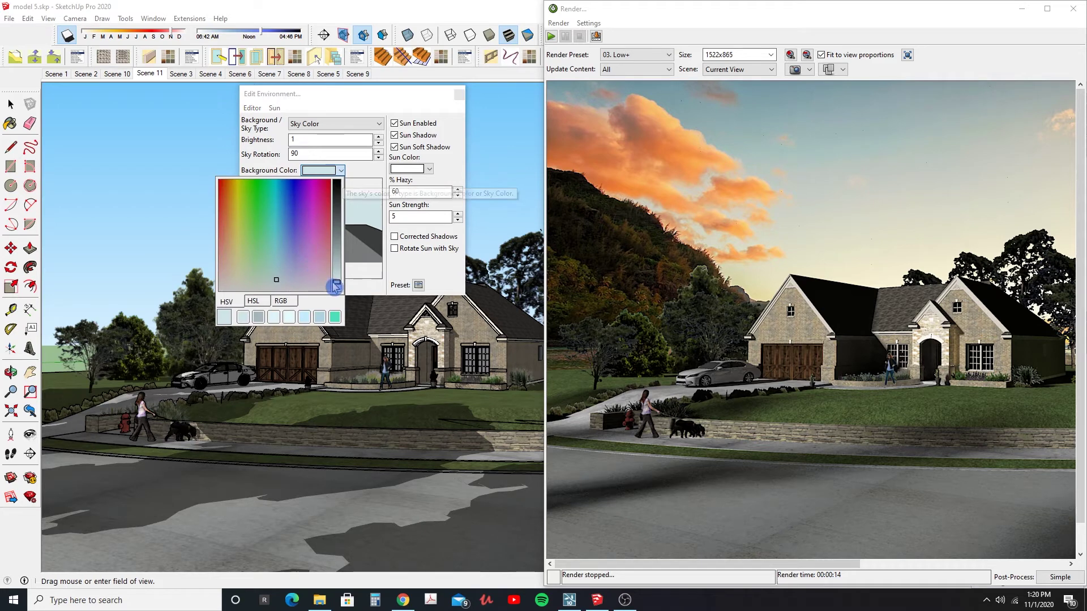
click(403, 281)
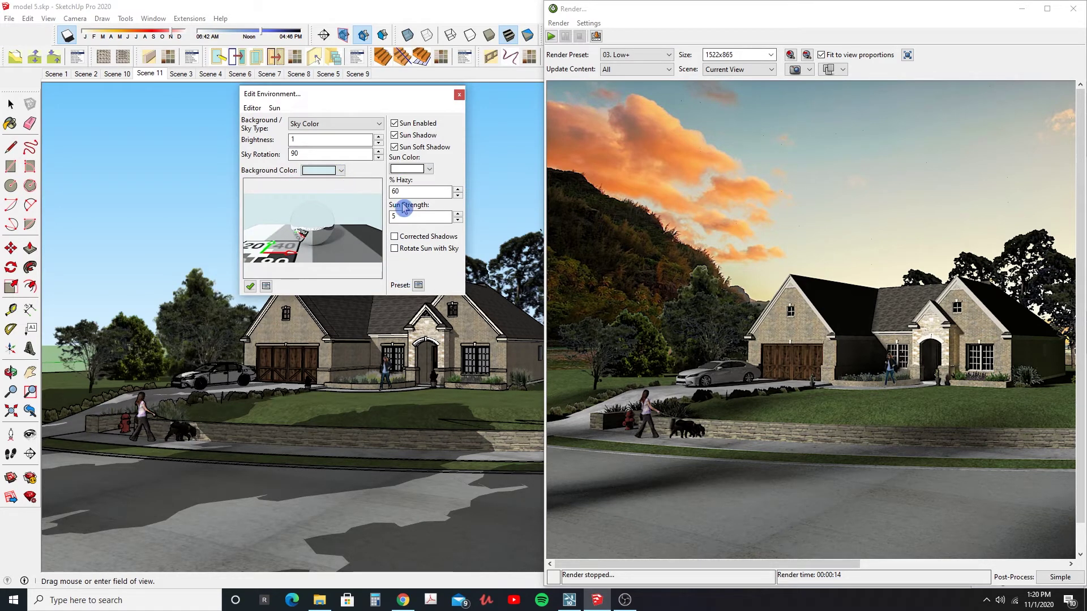
Step: Set the sun strength to 6 and render the view with the sky color, without saving the previous image
click(402, 216)
text(6)
click(451, 191)
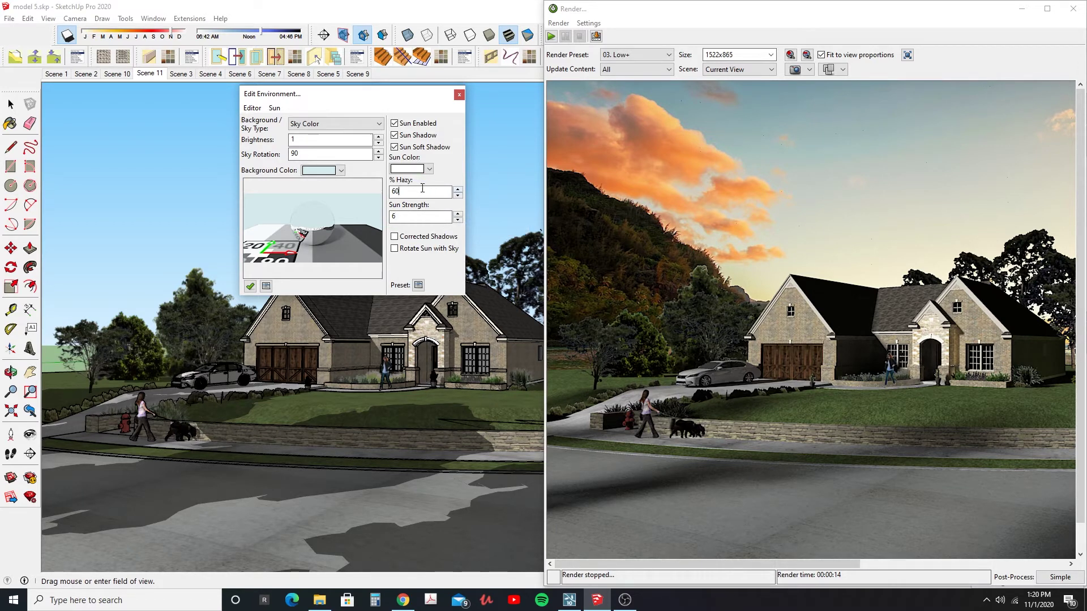
click(551, 36)
click(795, 276)
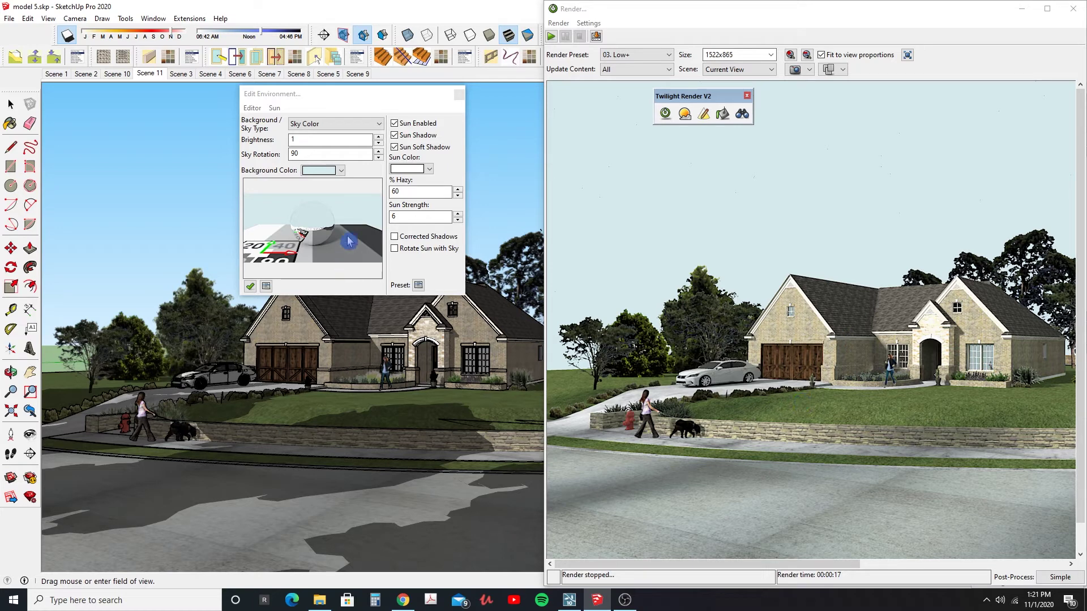
Step: Preview the Hemispherical Sky type and look at its background image options
click(379, 126)
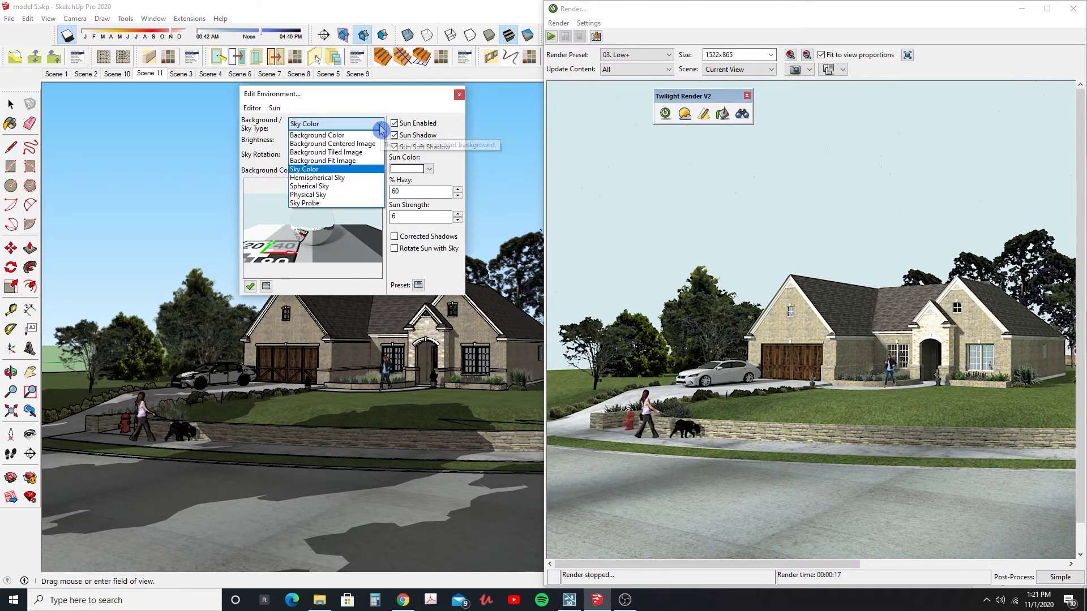
click(357, 177)
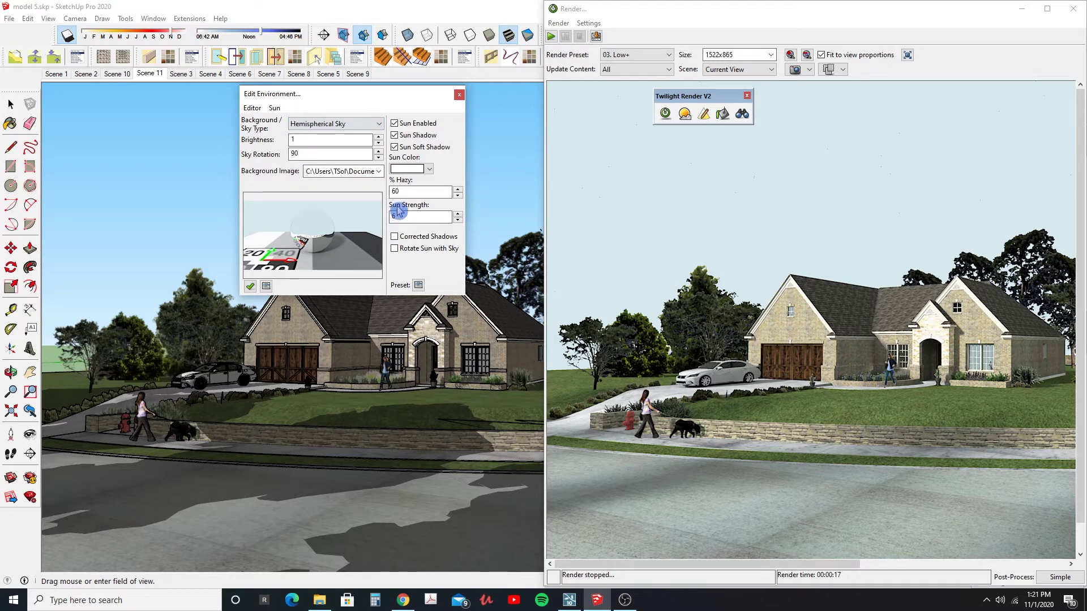
click(378, 171)
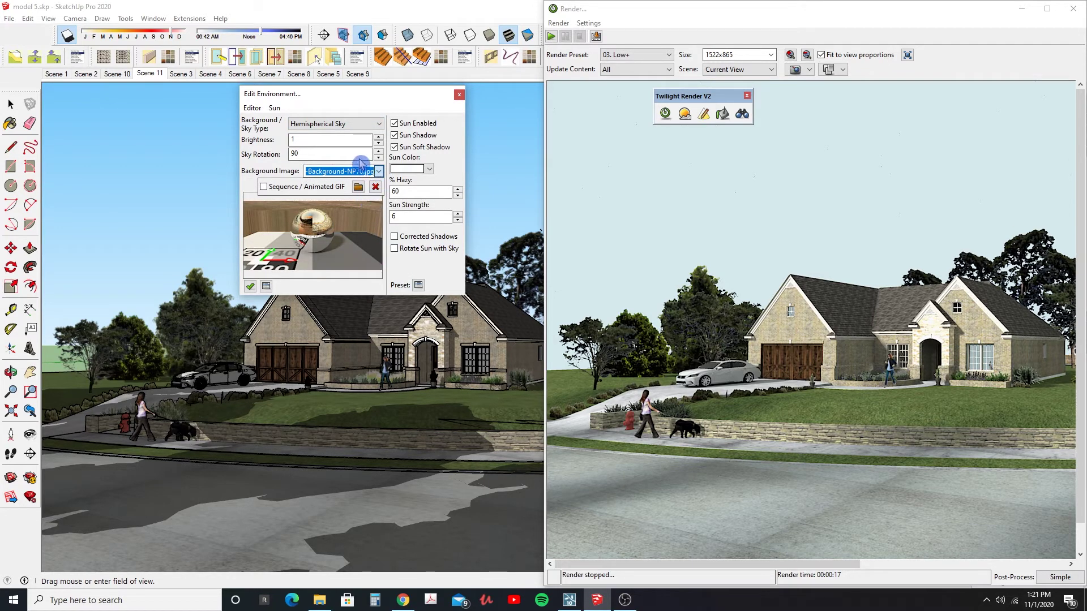
click(414, 269)
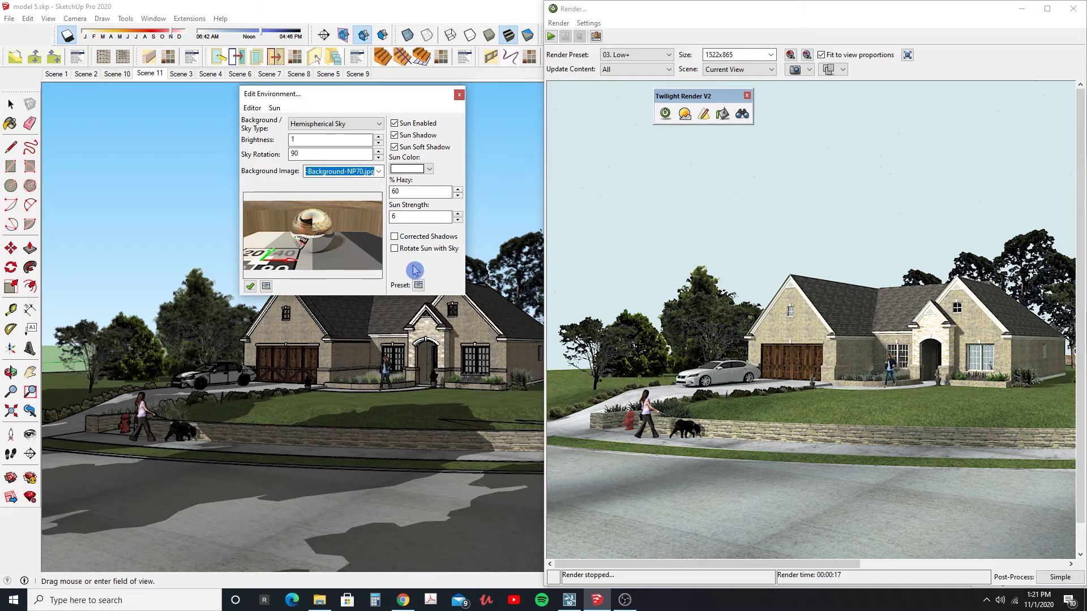
click(378, 172)
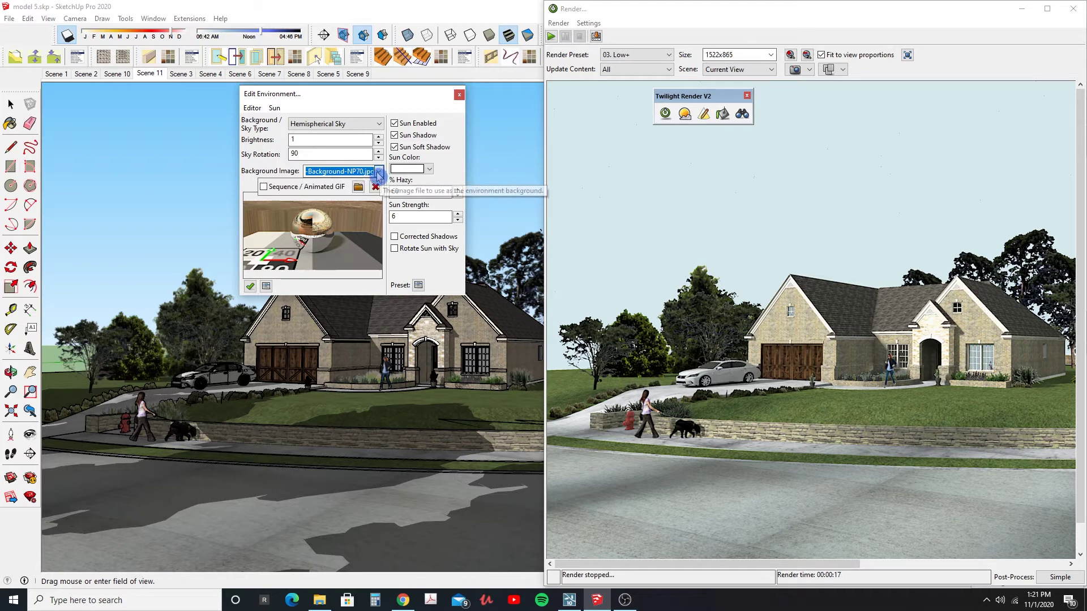
Step: Switch the sky type to Spherical Sky and load Treeline2007_Field.jpg from the skies folder as its background image
click(379, 126)
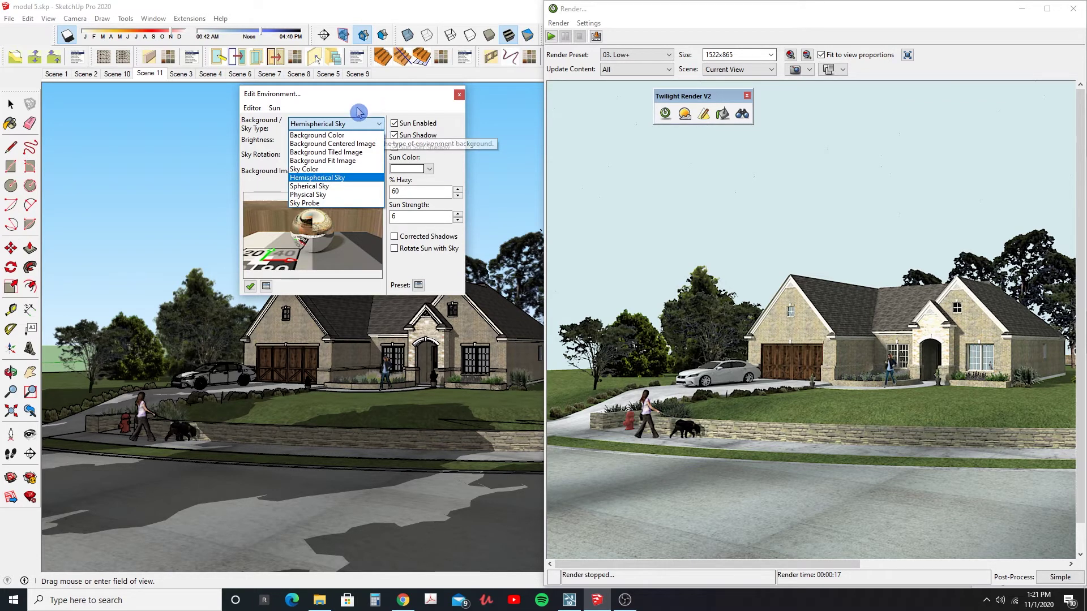
click(331, 190)
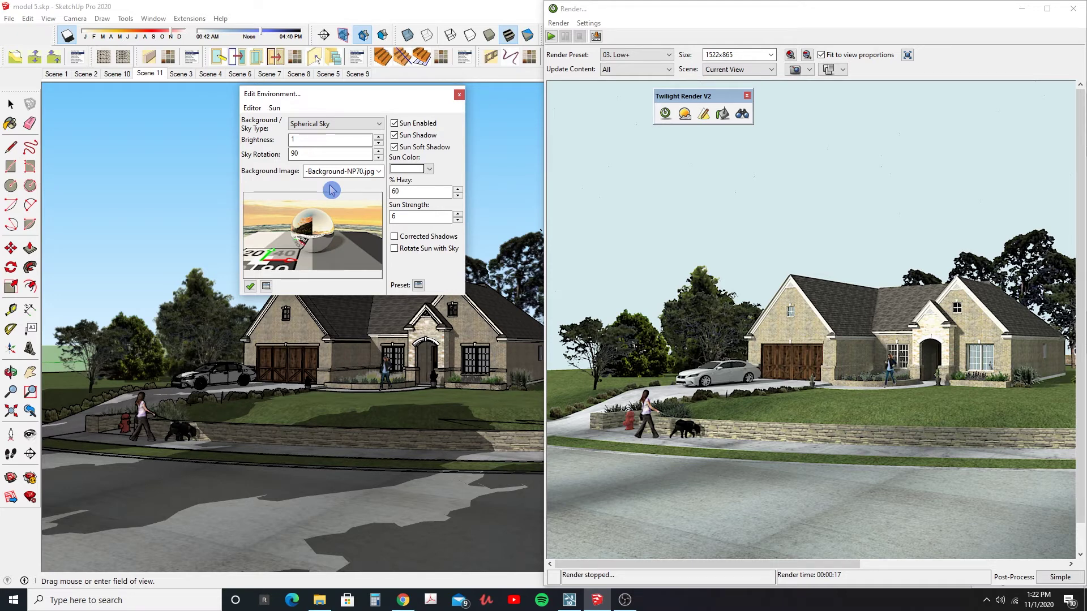
click(379, 172)
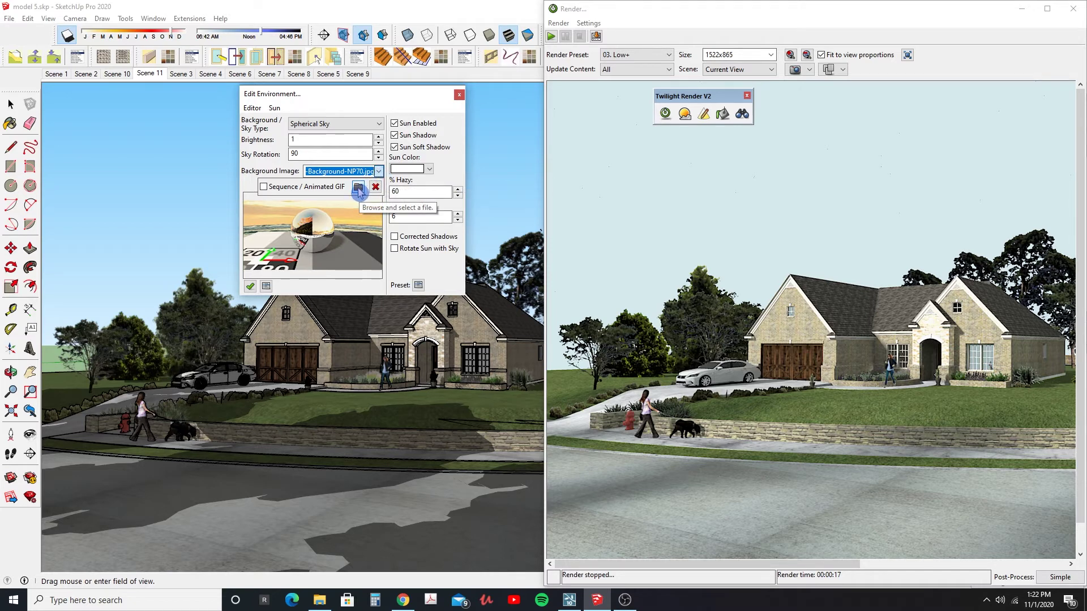
click(358, 188)
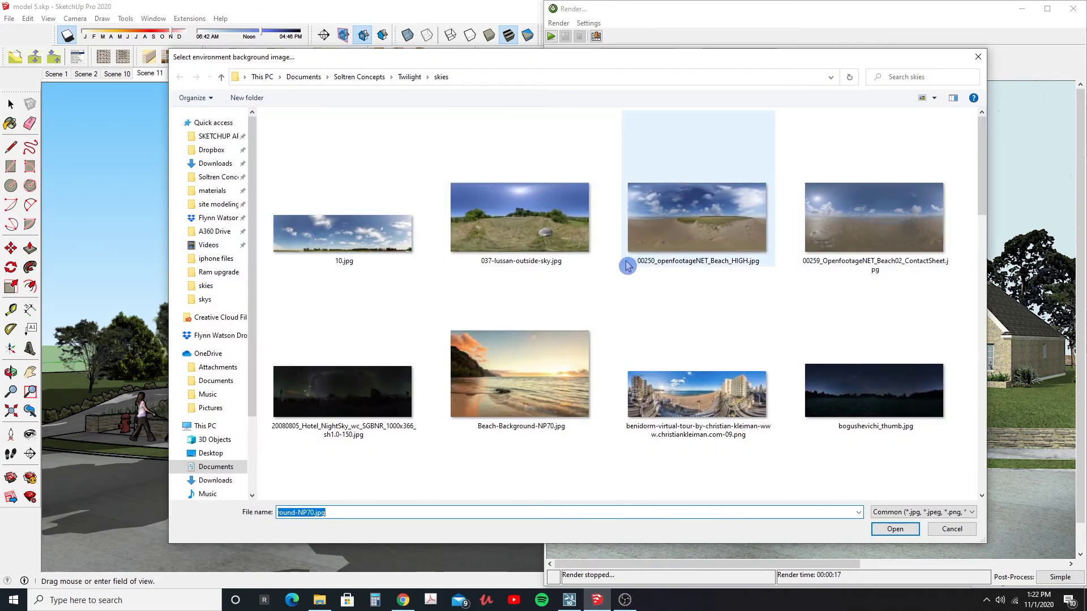
scroll(668, 340, down, 5)
scroll(688, 351, down, 5)
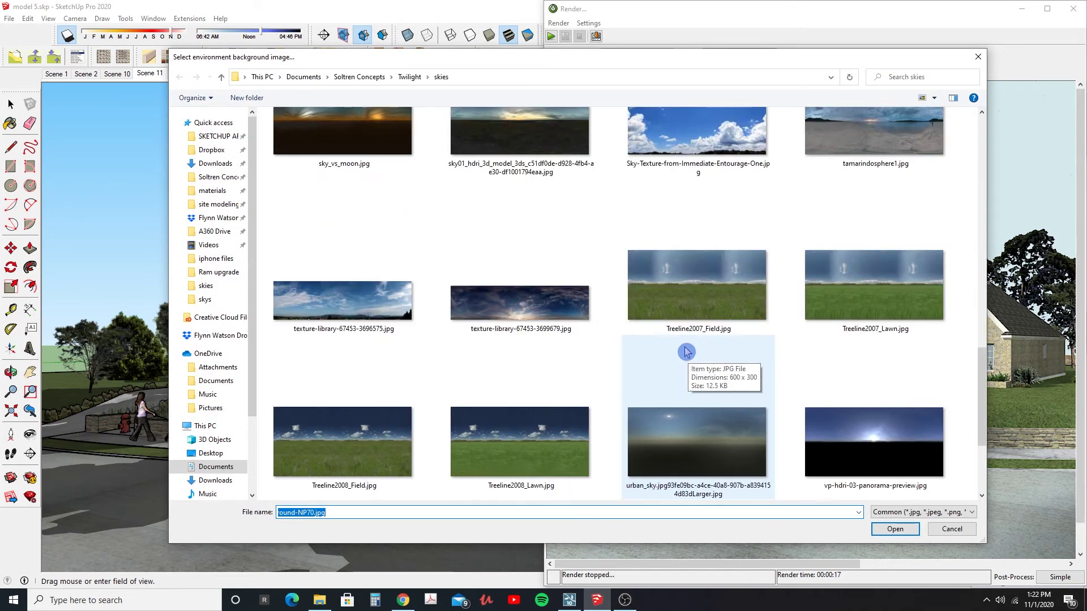
click(718, 308)
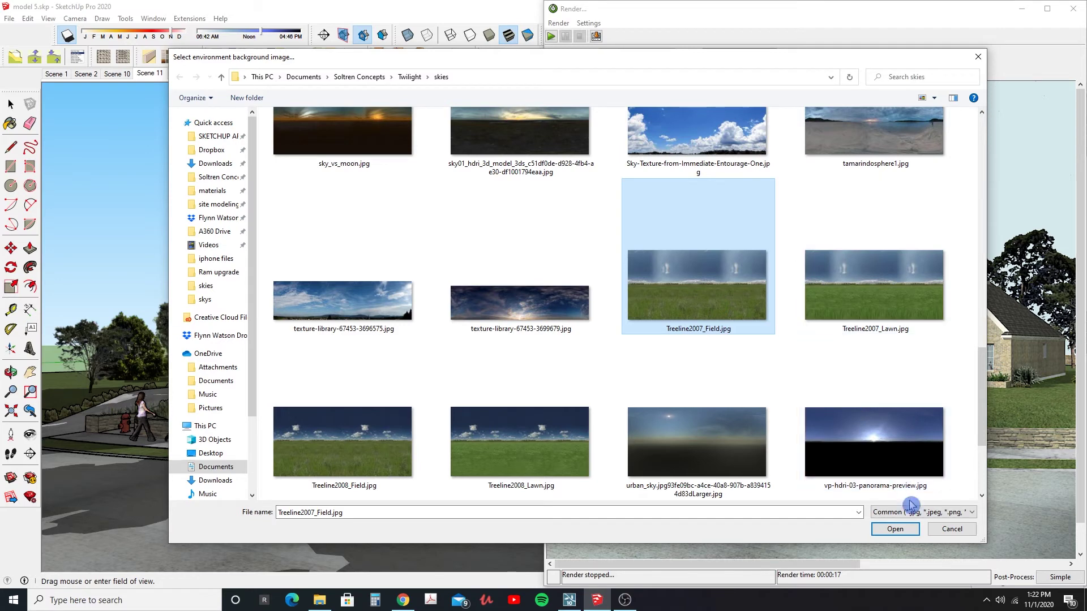
click(911, 528)
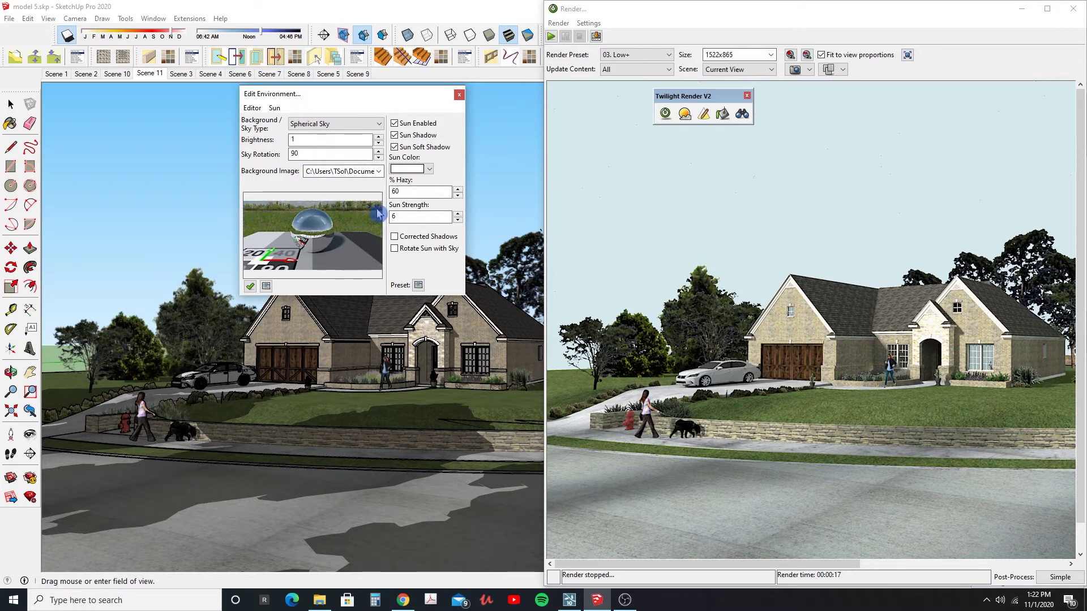
Step: Set the brightness of the spherical sky to 1.25
drag(378, 214, 315, 228)
click(249, 141)
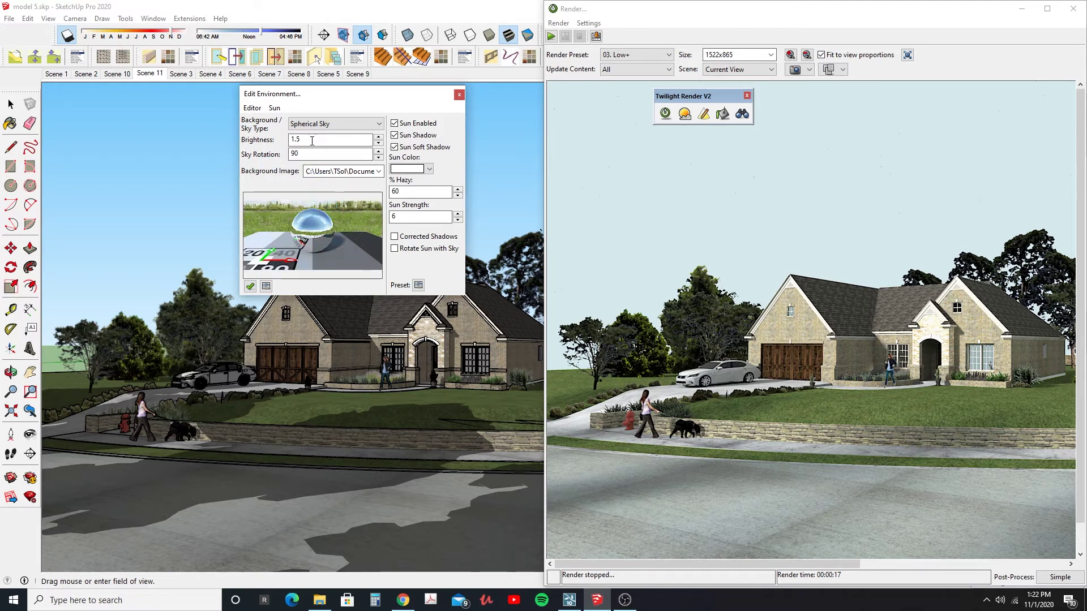
drag(312, 140, 242, 134)
text(1.)
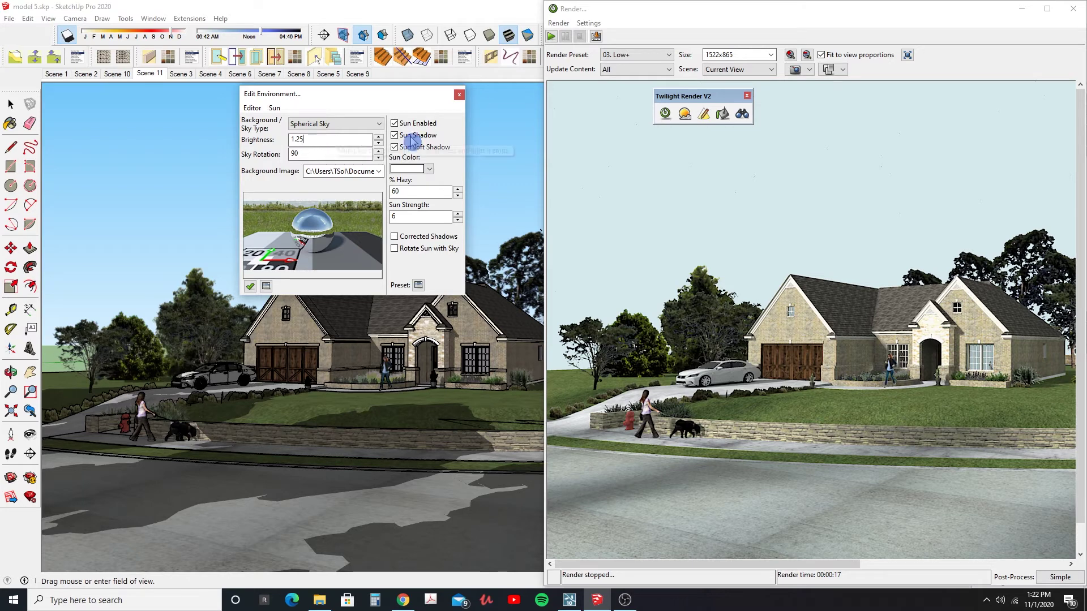
Step: Render the view with the spherical sky and reposition the render window beside the model view
click(666, 113)
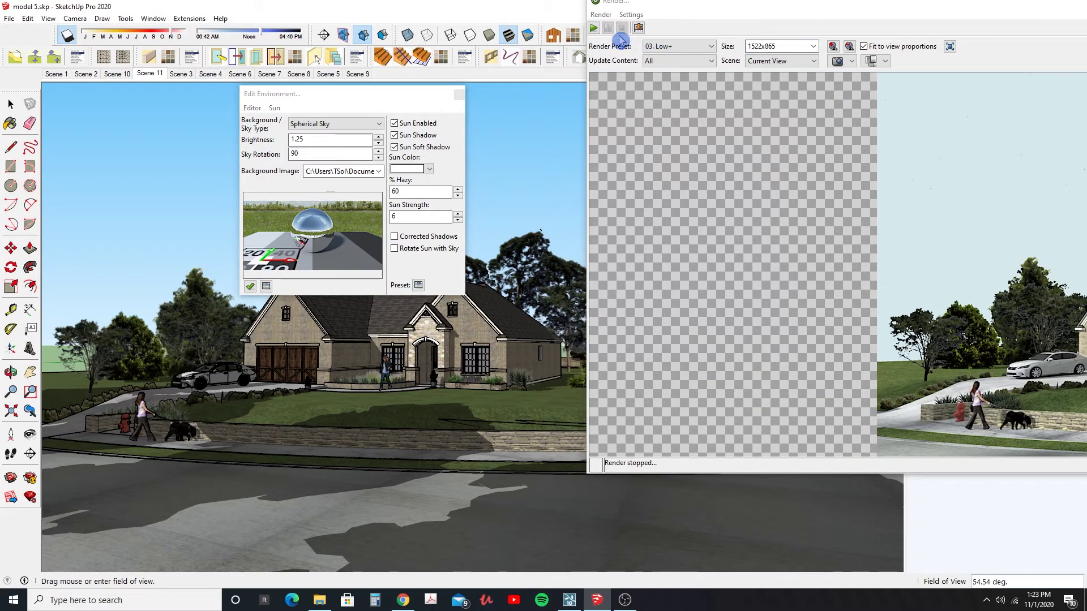
click(593, 28)
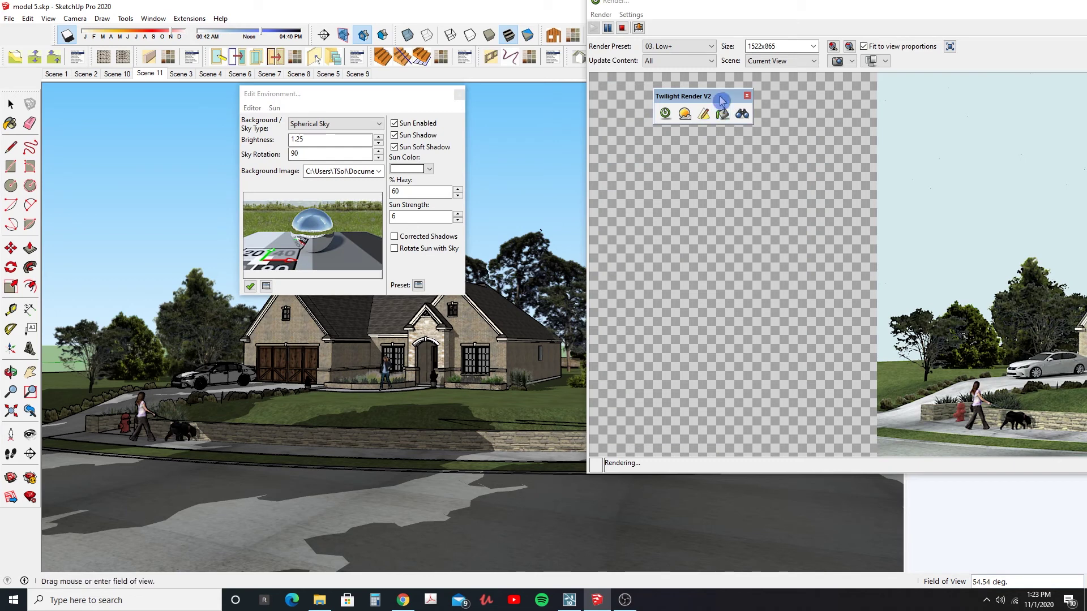
drag(824, 2, 1084, 65)
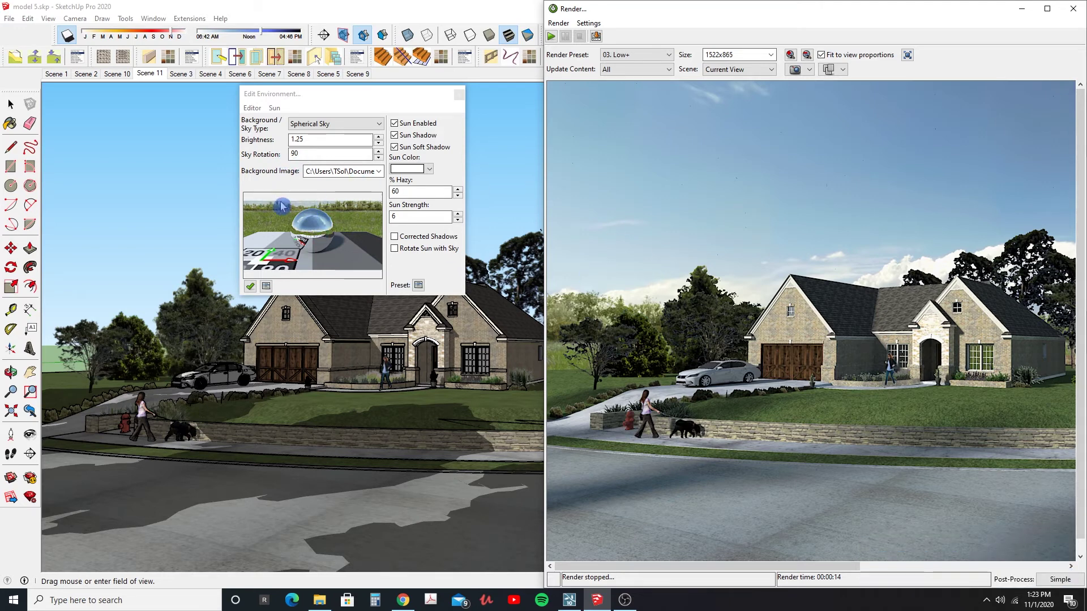
Step: Try sky rotations of 180 and 0 for the spherical sky, and set the rotation to 45
drag(314, 158, 283, 156)
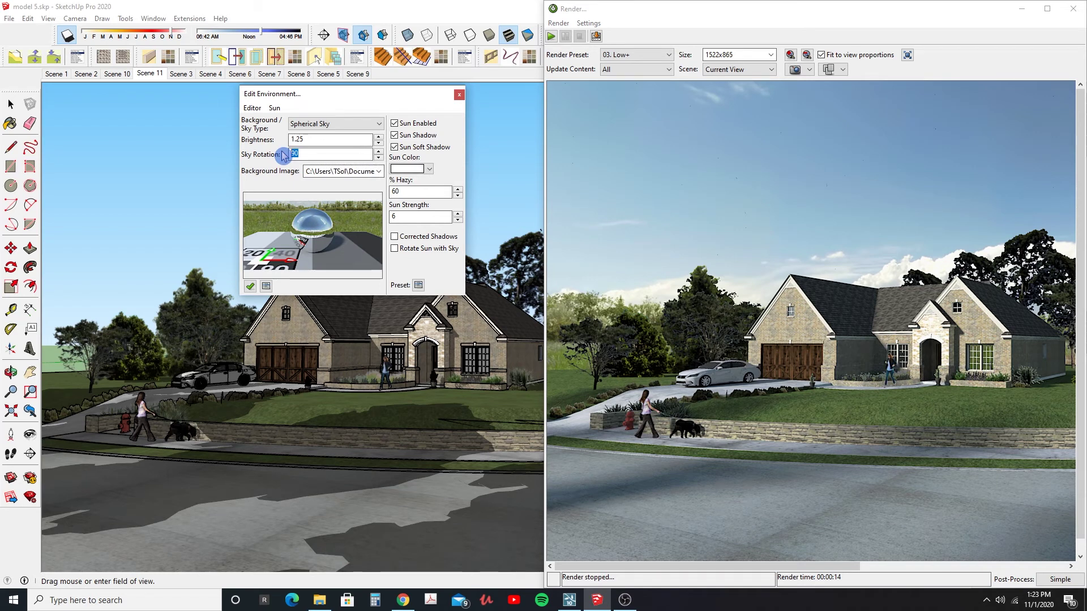
text(18)
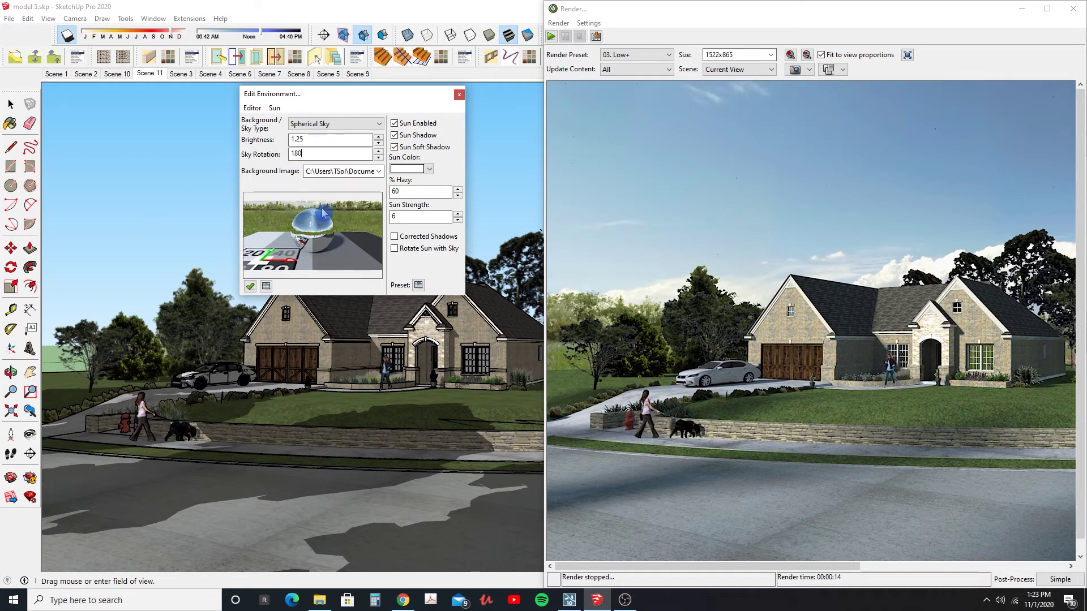
drag(336, 148, 243, 149)
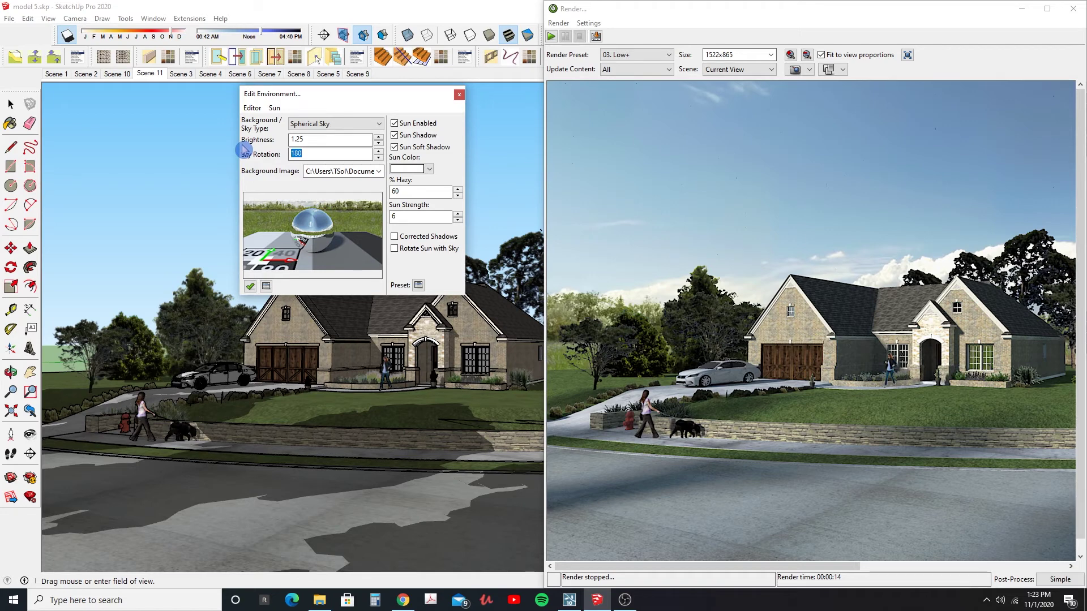
text(0)
drag(297, 201, 334, 227)
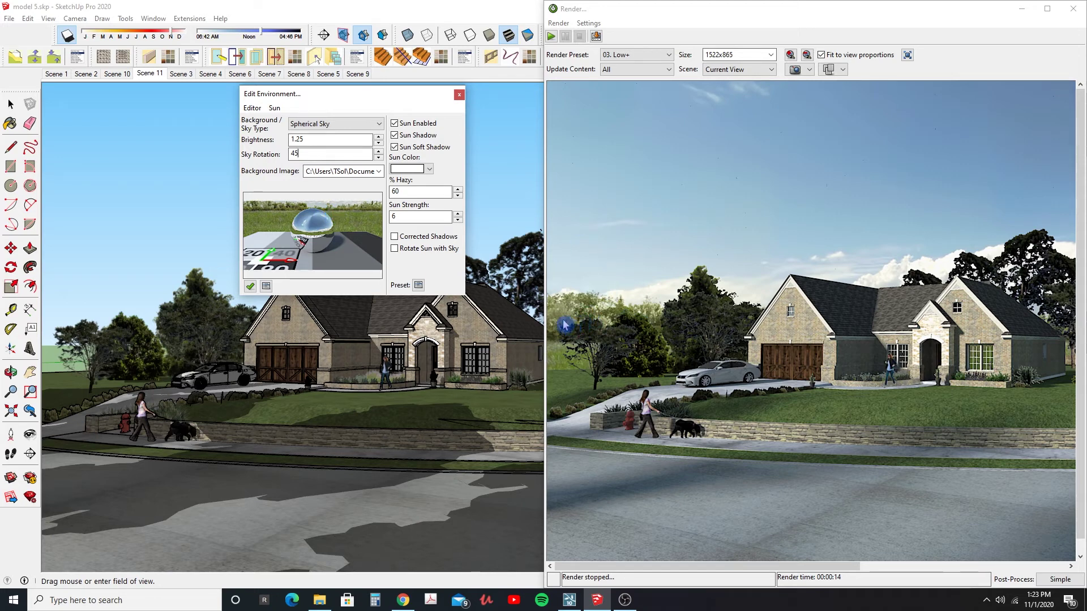
Step: Render the house exterior with the rotated sky, discarding the previous render without saving it
click(551, 36)
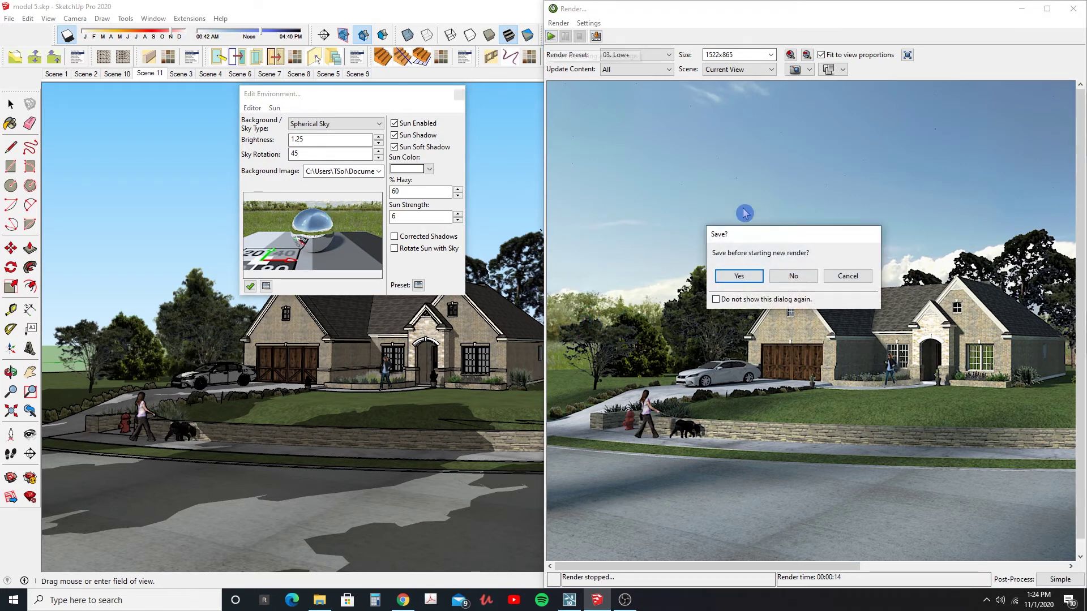
click(797, 277)
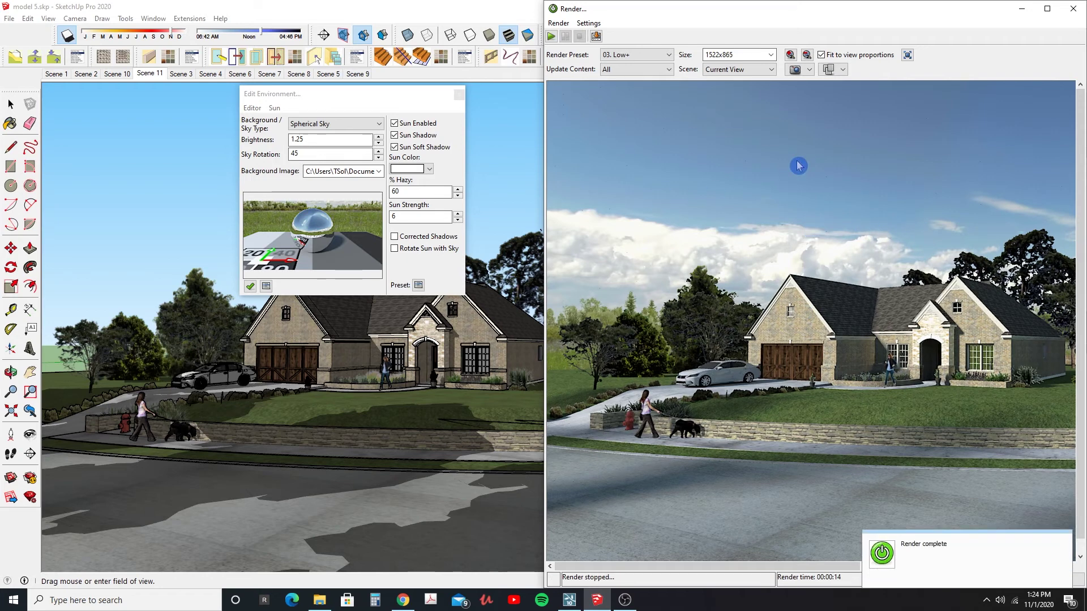
click(275, 136)
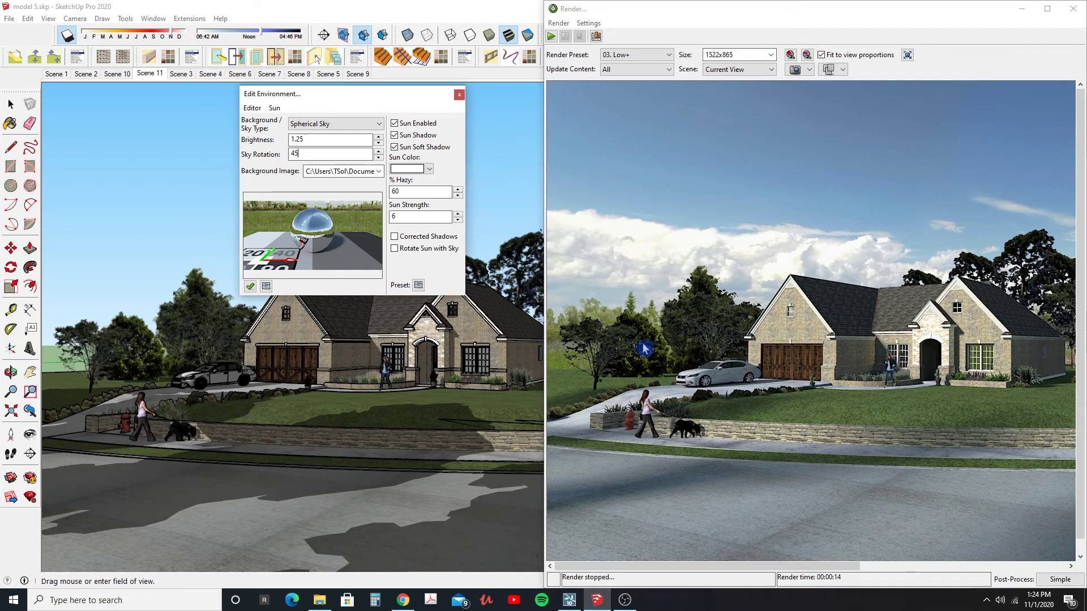
Step: Frame a close, slightly angled view of the house's front entry and the windows on either side
scroll(485, 362, up, 5)
middle_drag(485, 363, 352, 376)
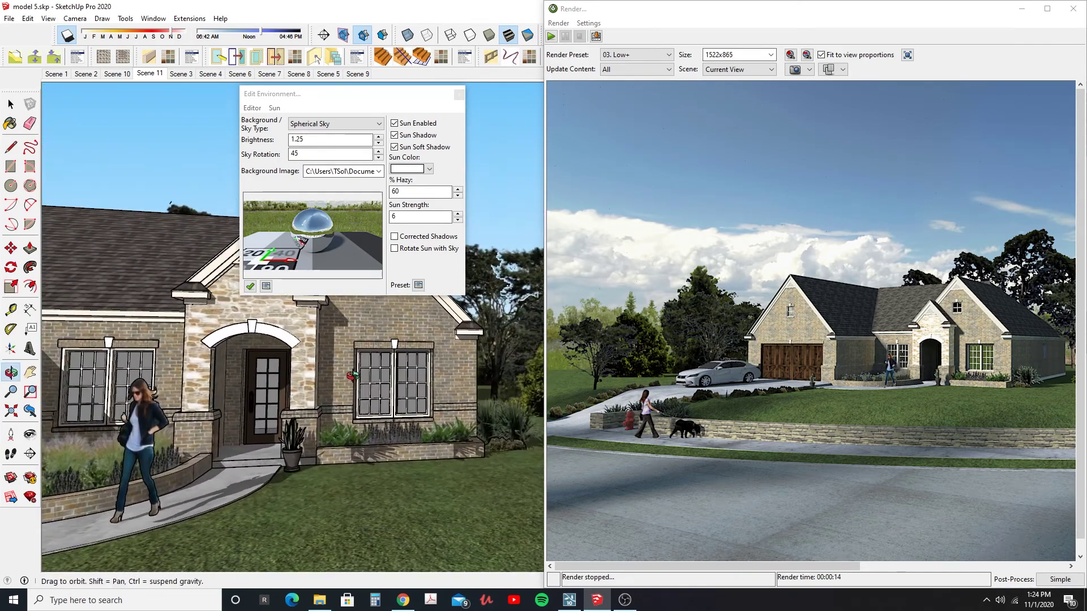
scroll(352, 375, down, 3)
drag(380, 100, 470, 6)
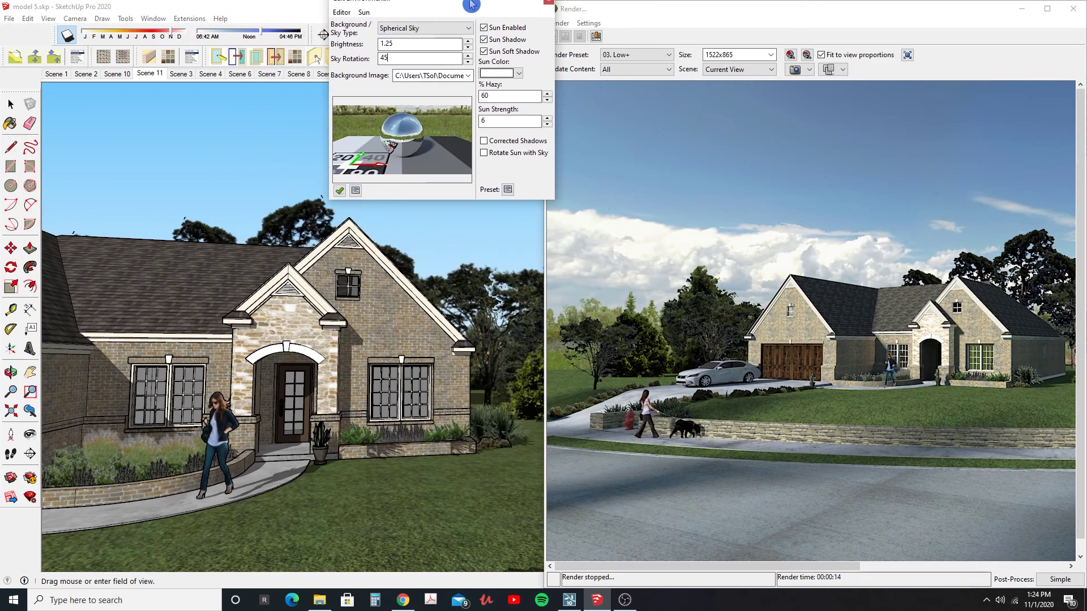
mouse_move(317, 362)
middle_down()
mouse_move(361, 347)
mouse_move(300, 435)
mouse_move(307, 445)
mouse_move(331, 442)
middle_up()
scroll(361, 346, up, 5)
scroll(297, 431, up, 3)
scroll(298, 430, up, 2)
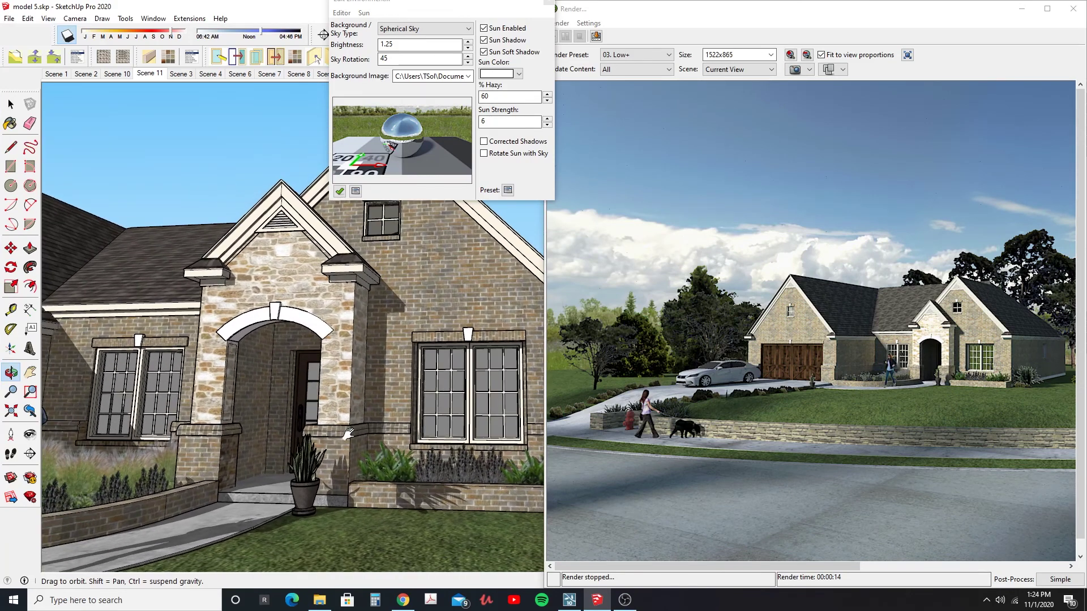
scroll(346, 437, up, 1)
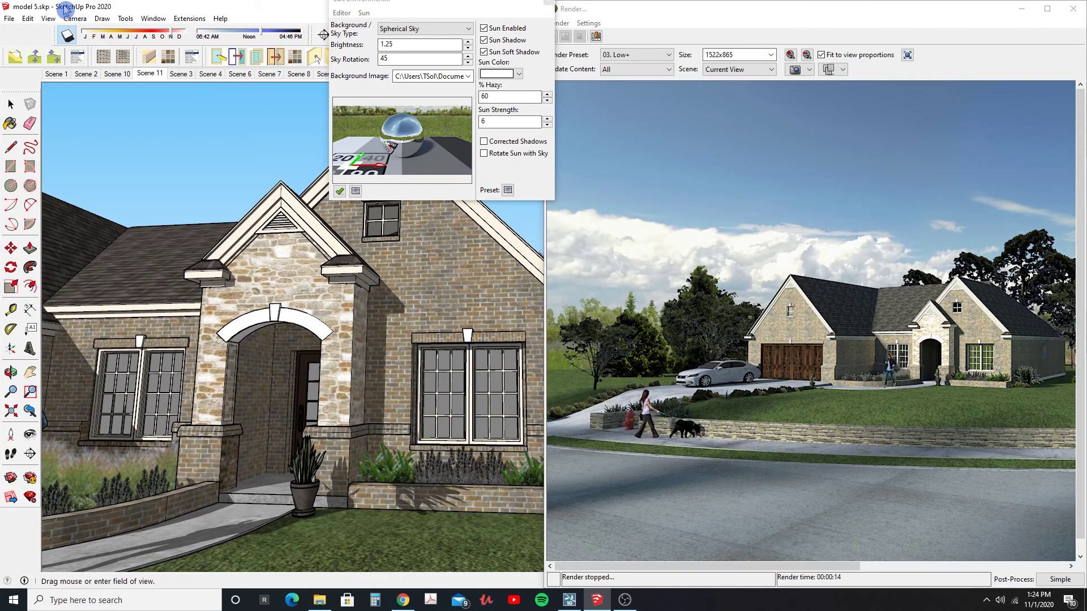
Step: Switch the camera to two-point perspective and recentre the entry with its gable in the frame
click(75, 19)
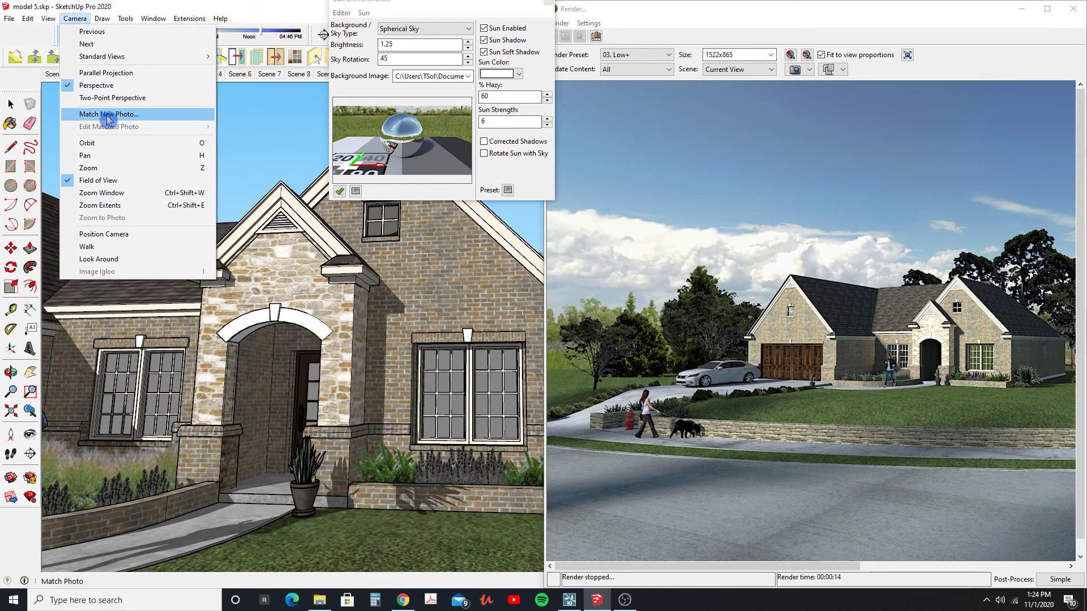
click(113, 98)
drag(363, 279, 367, 359)
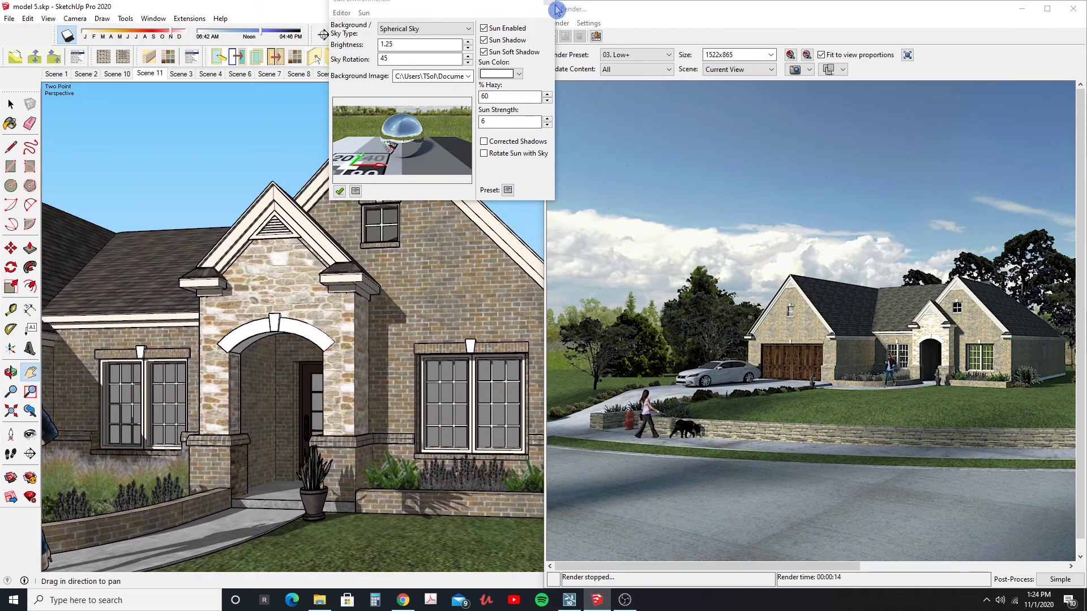
Step: Close the environment editor and render the entry close-up without saving the previous render
drag(475, 3, 447, 91)
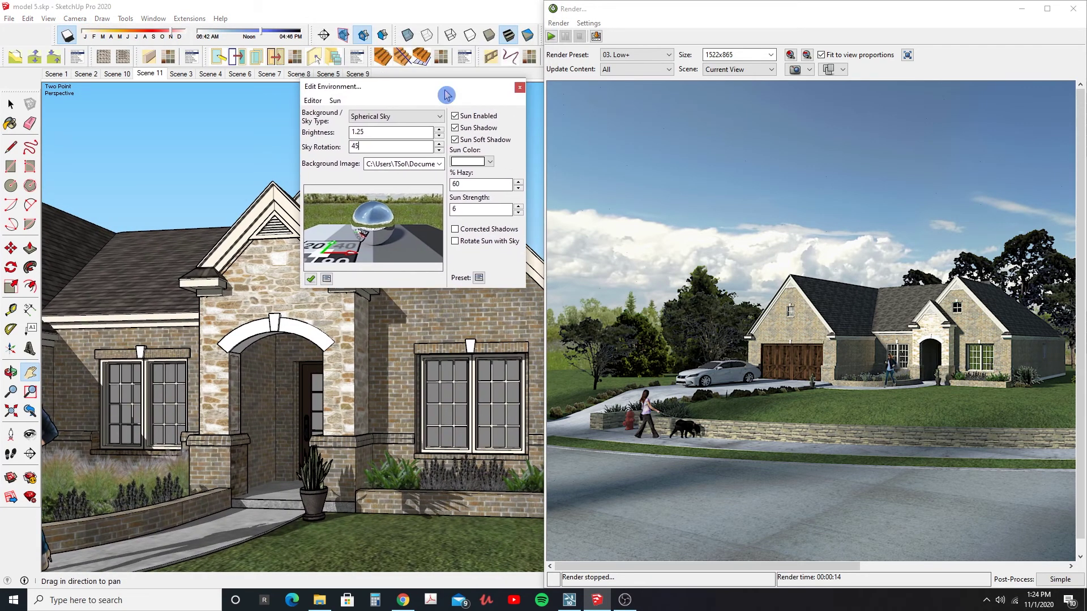
click(519, 89)
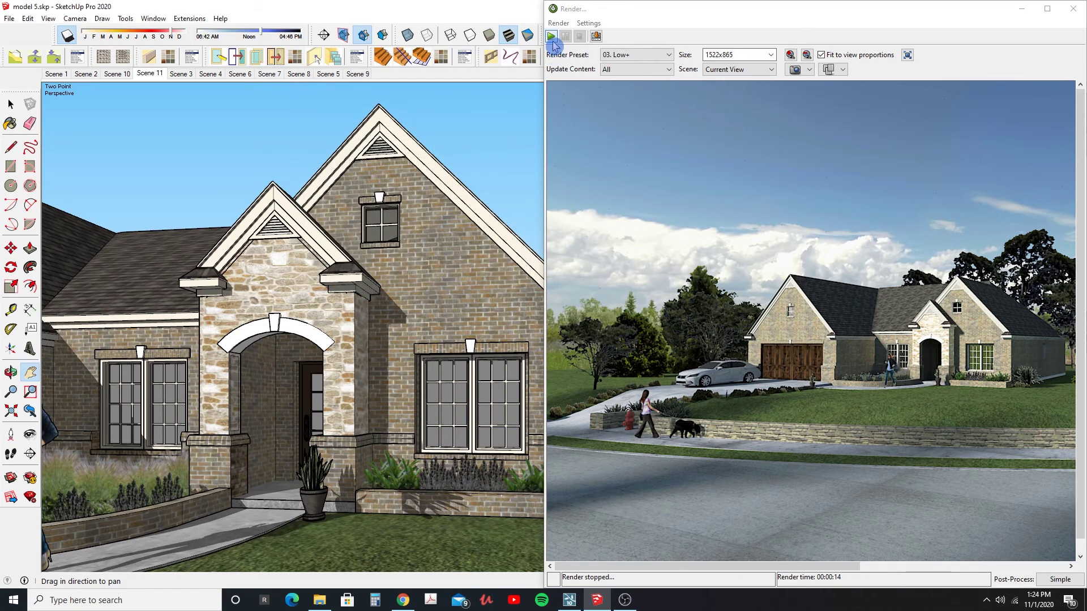
click(550, 36)
click(797, 277)
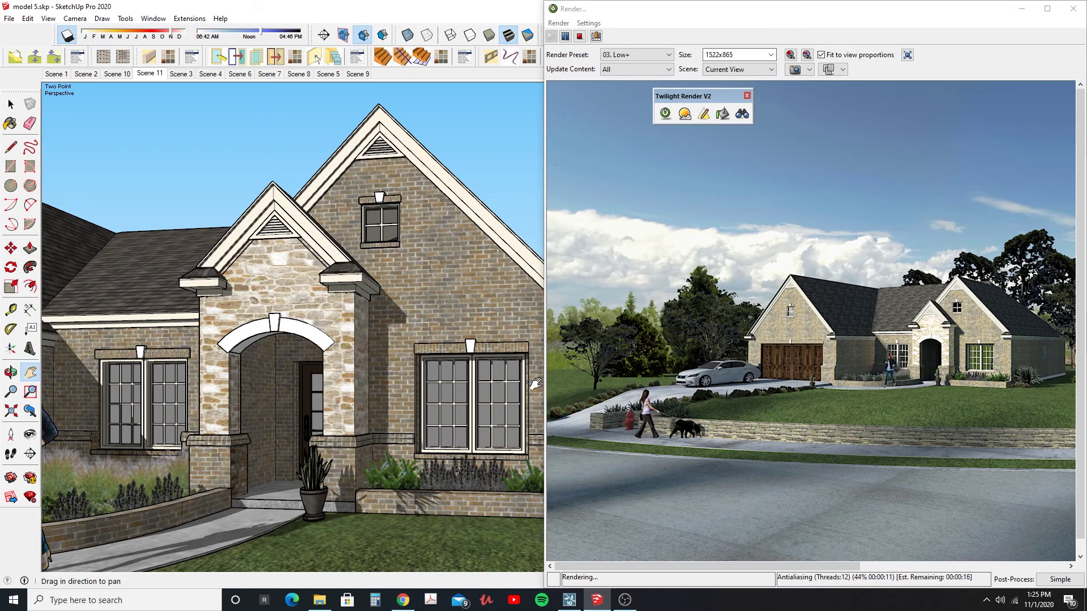
click(759, 479)
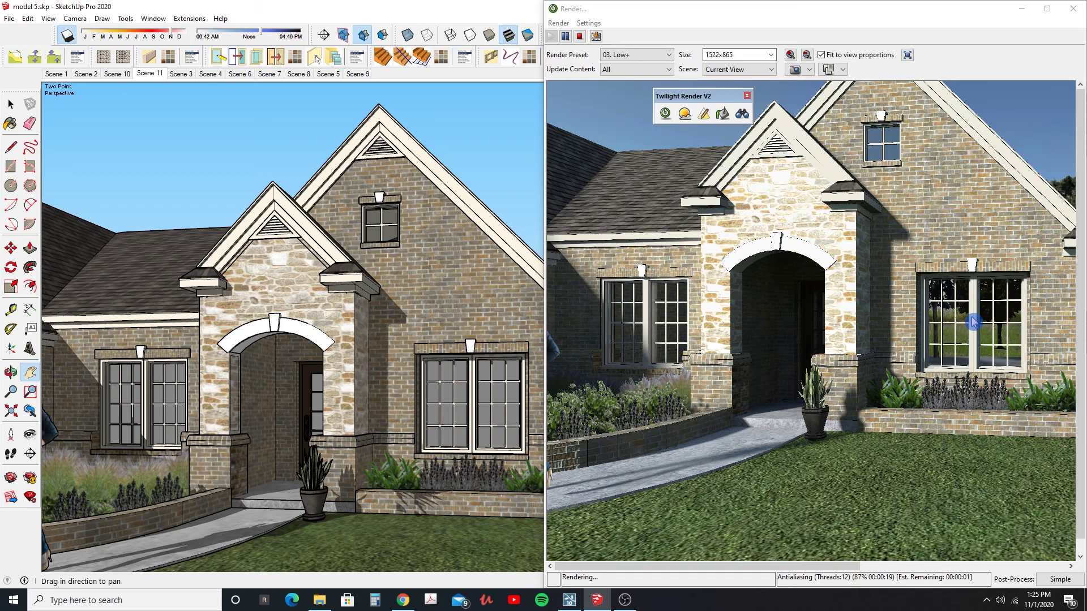
Step: Reframe the model to show the garage, driveway and sidewalk, and reopen the environment editor
scroll(351, 326, down, 8)
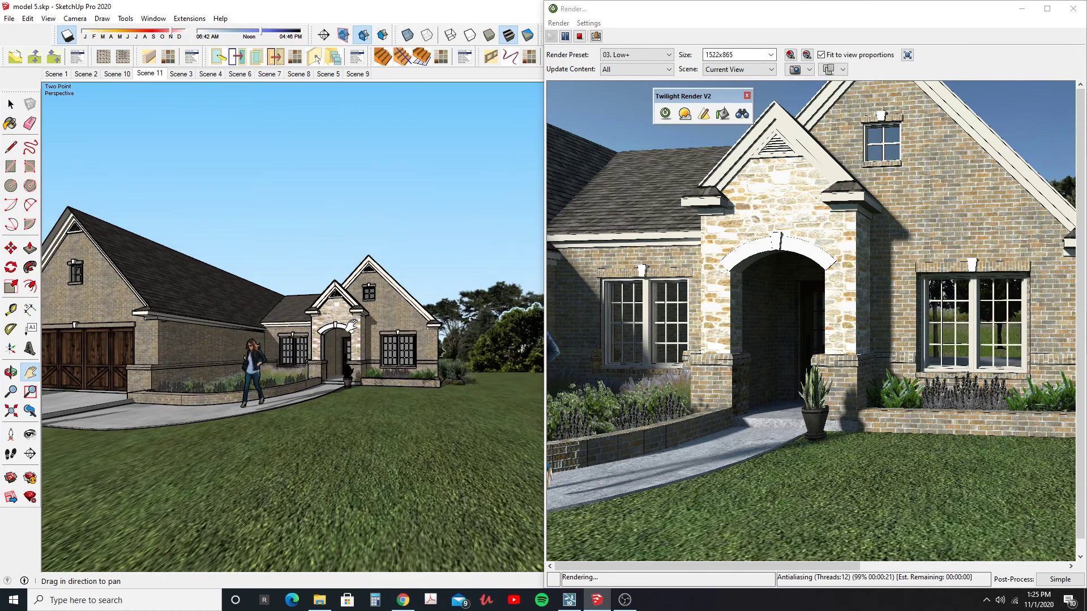
mouse_move(351, 326)
middle_down()
mouse_move(359, 405)
mouse_move(149, 384)
mouse_move(190, 376)
middle_up()
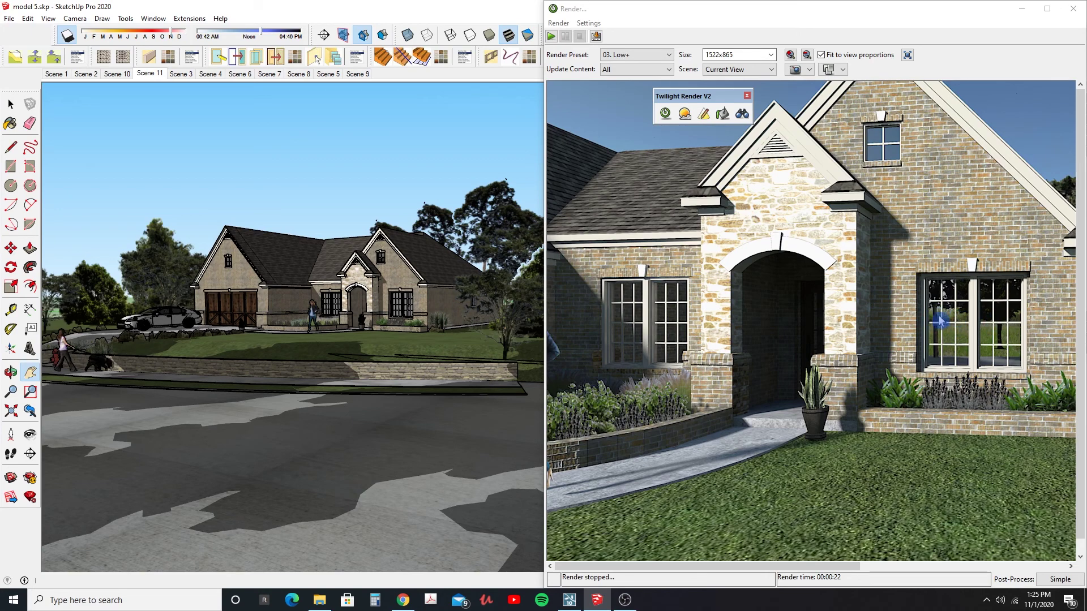
scroll(940, 332, down, 1)
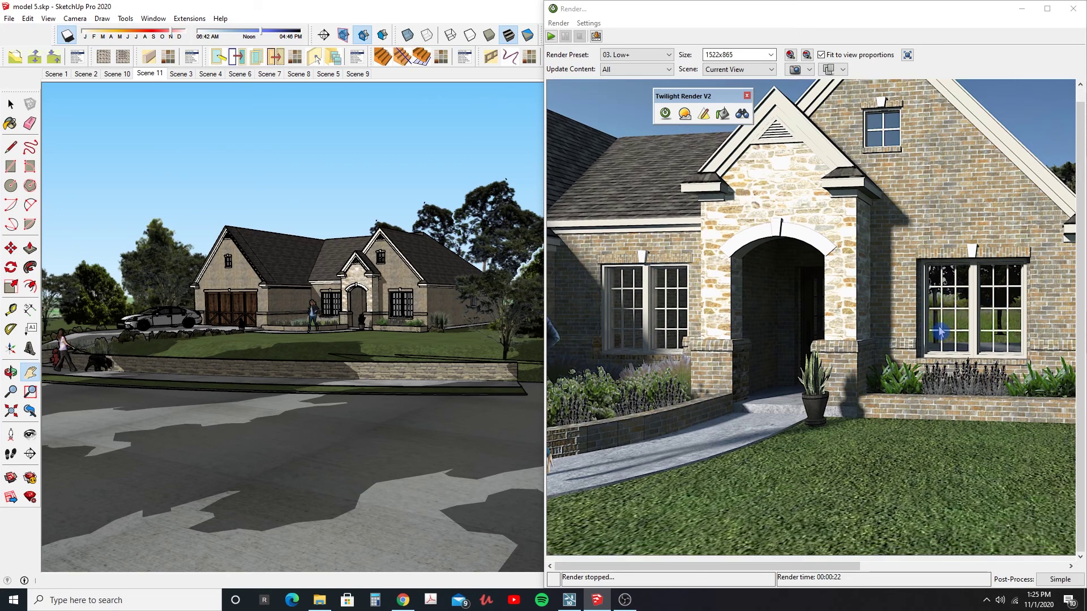
mouse_move(349, 336)
middle_down()
mouse_move(121, 376)
mouse_move(202, 369)
mouse_move(206, 388)
mouse_move(287, 382)
mouse_move(237, 413)
mouse_move(310, 398)
mouse_move(322, 408)
middle_up()
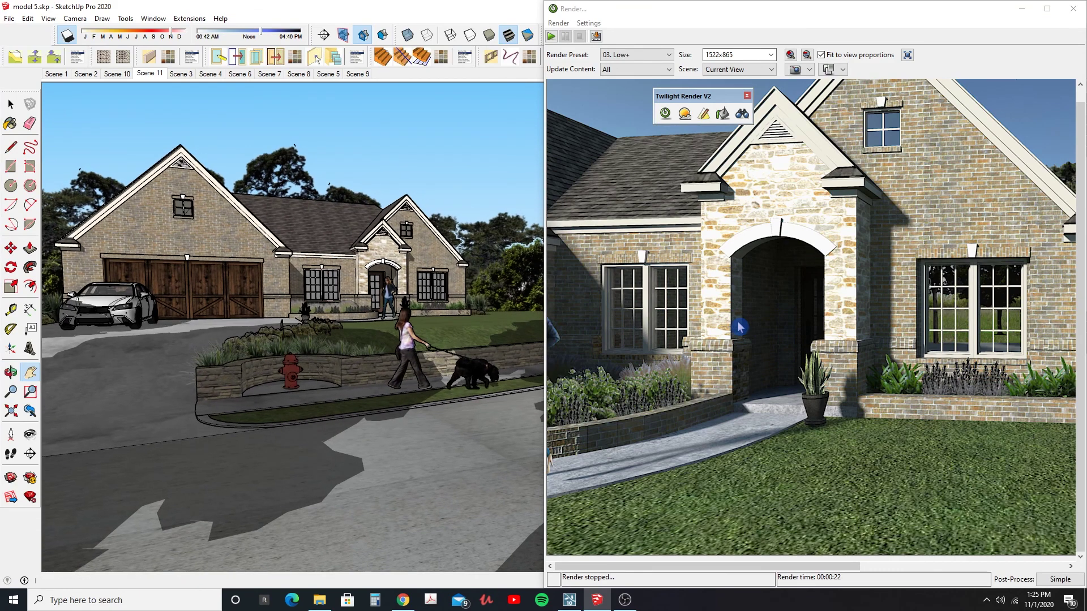
scroll(706, 315, up, 1)
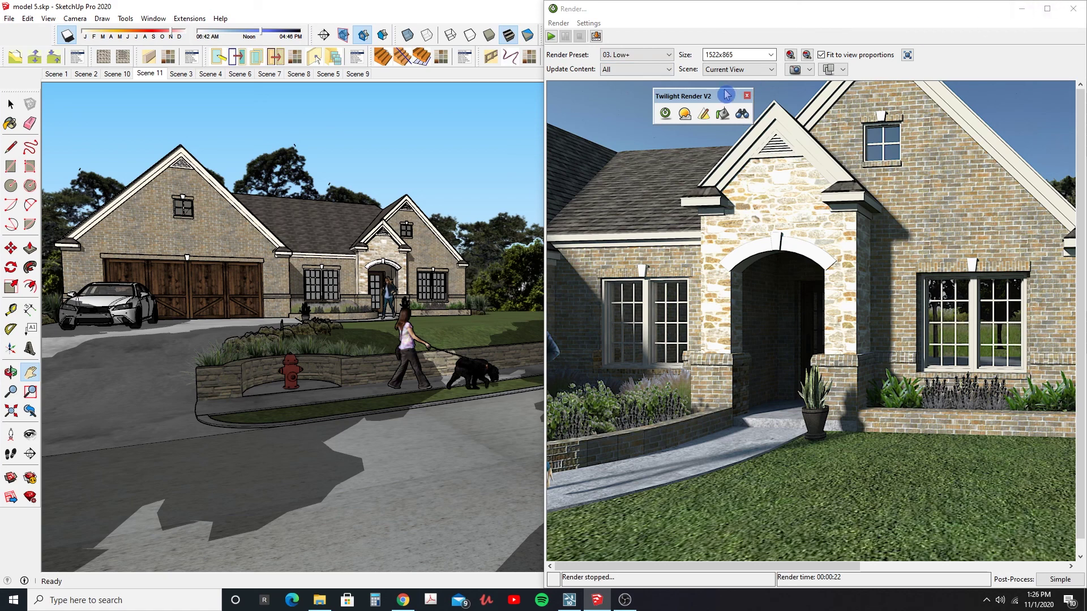
click(685, 119)
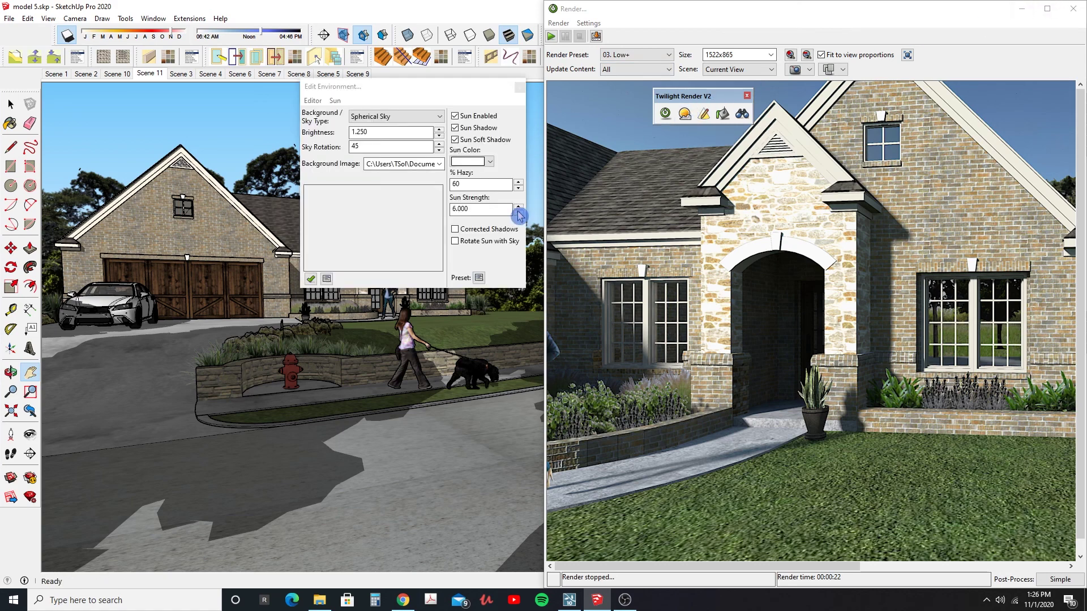